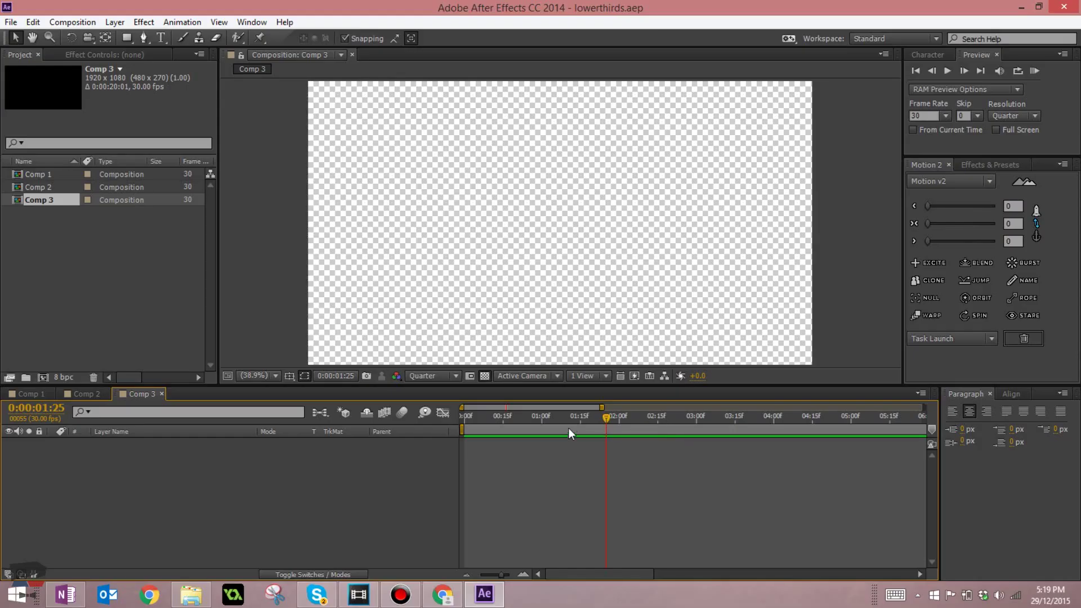
# At 1:15, set the Pen tool's stroke to green at 120 px, discarding an accidental shape.
pyautogui.moveTo(569, 428)
pyautogui.mouseDown()
pyautogui.moveTo(457, 435)
pyautogui.moveTo(580, 428)
pyautogui.mouseUp()
pyautogui.click(147, 42)
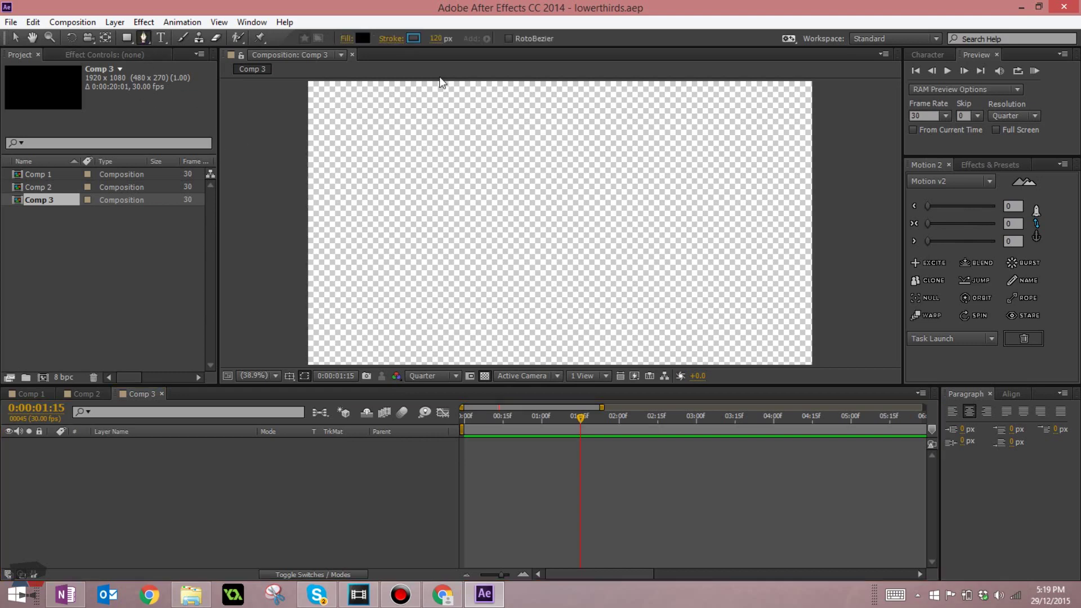
pyautogui.click(414, 39)
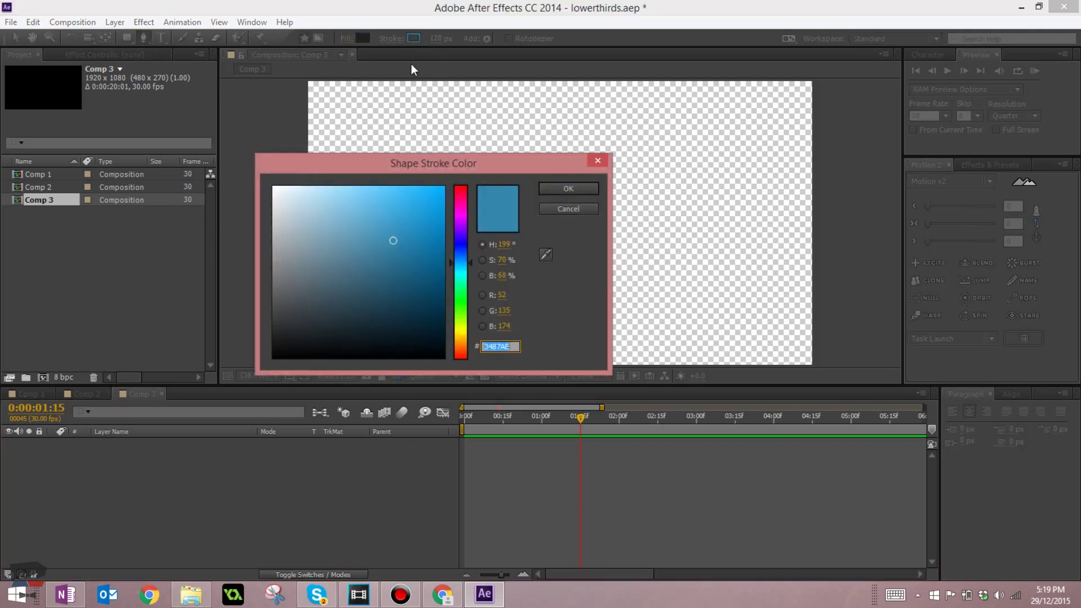
pyautogui.click(462, 296)
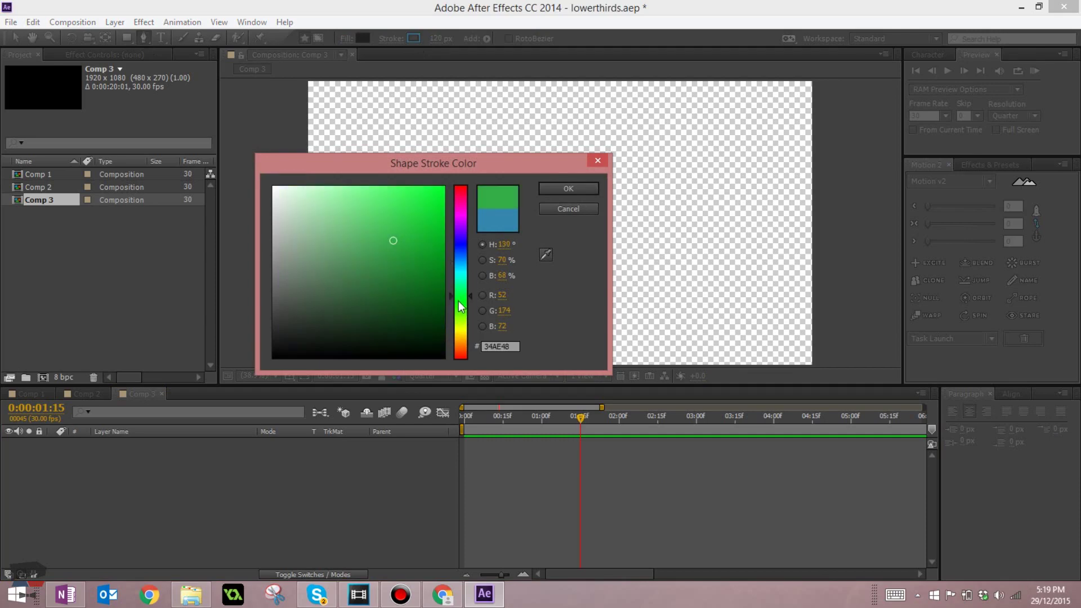
pyautogui.click(570, 188)
pyautogui.click(570, 184)
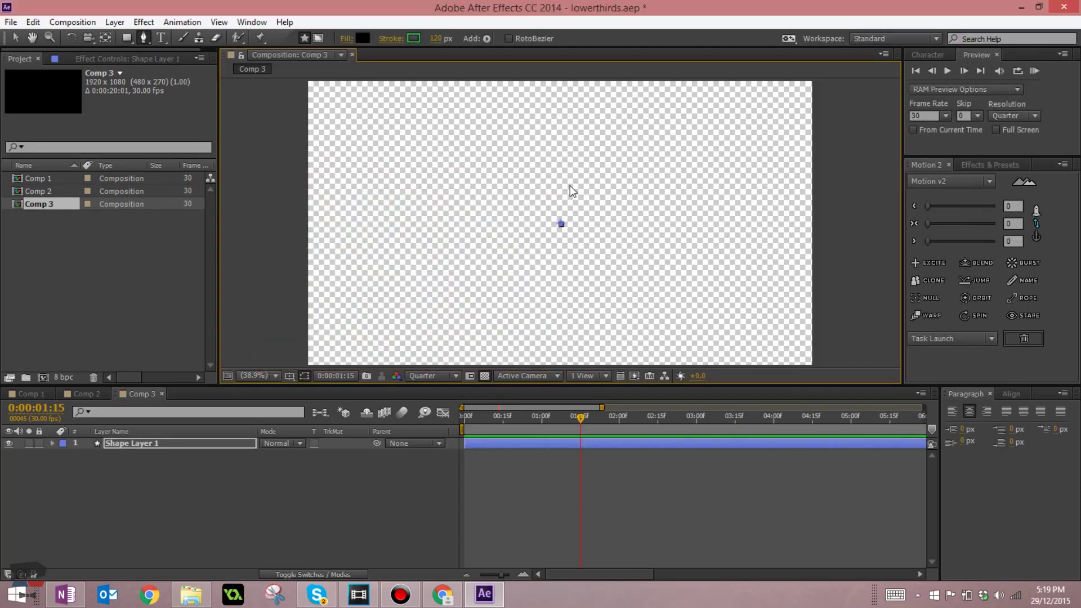
pyautogui.press('Delete')
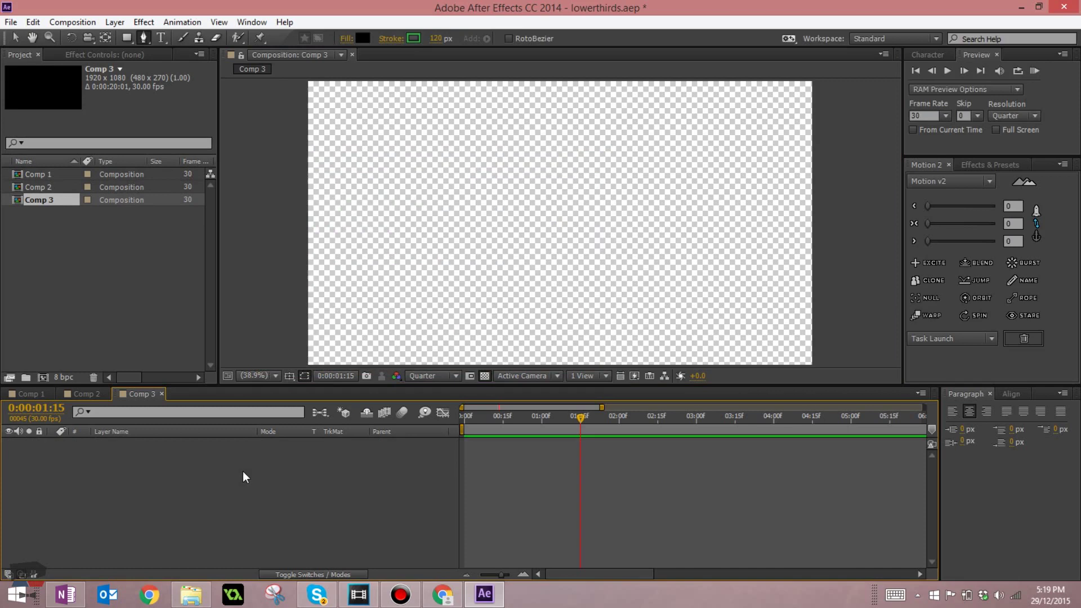
# Draw the green bar across the lower left and move it down to Position Y 559.
pyautogui.click(337, 320)
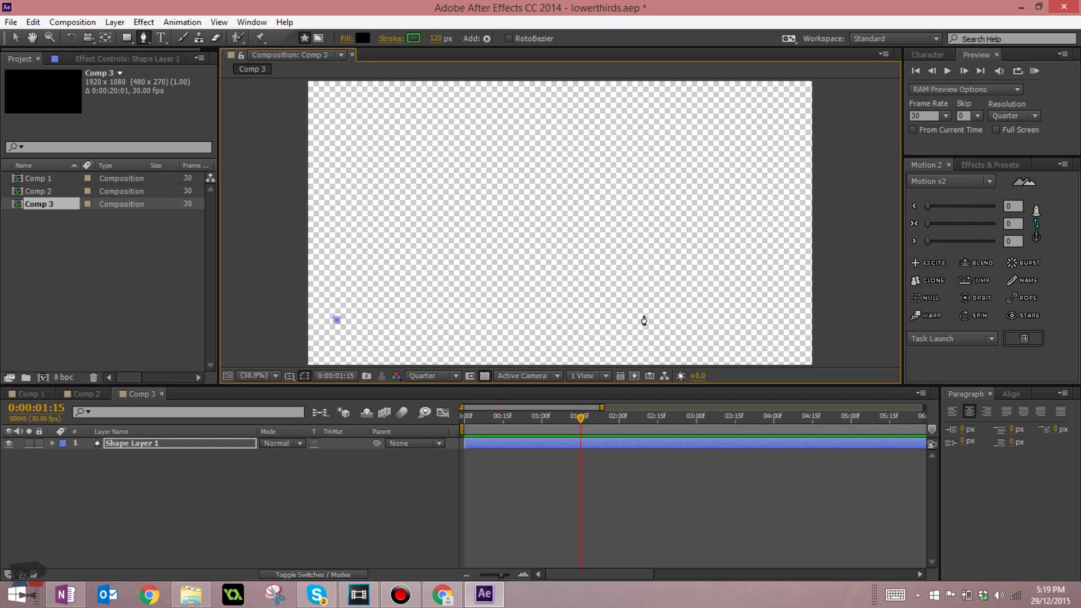
pyautogui.click(615, 319)
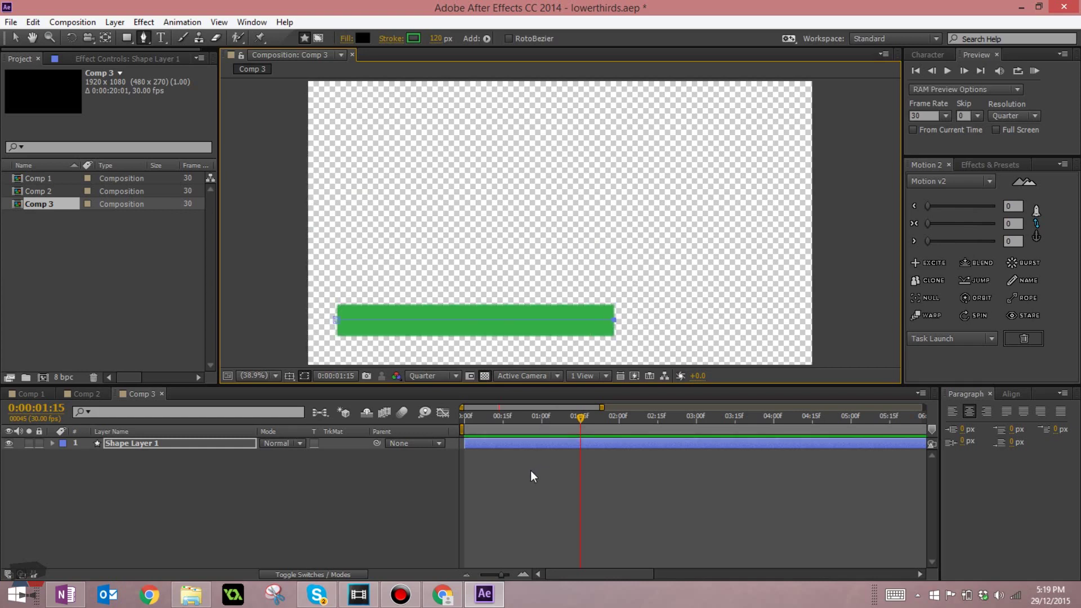
pyautogui.click(217, 446)
pyautogui.press('p')
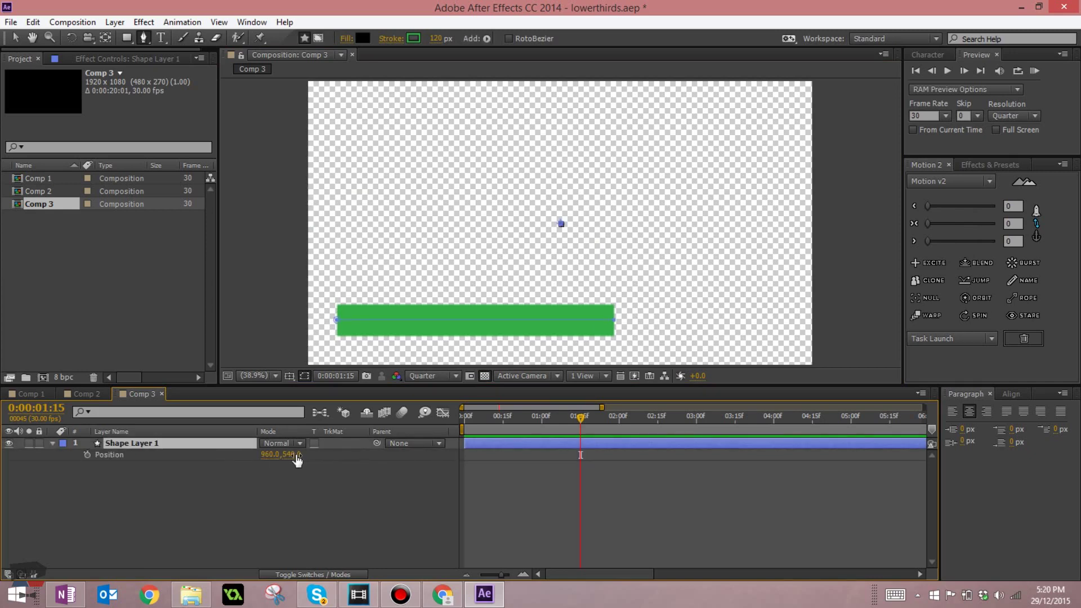
pyautogui.moveTo(297, 457); pyautogui.dragTo(310, 457)
pyautogui.click(313, 491)
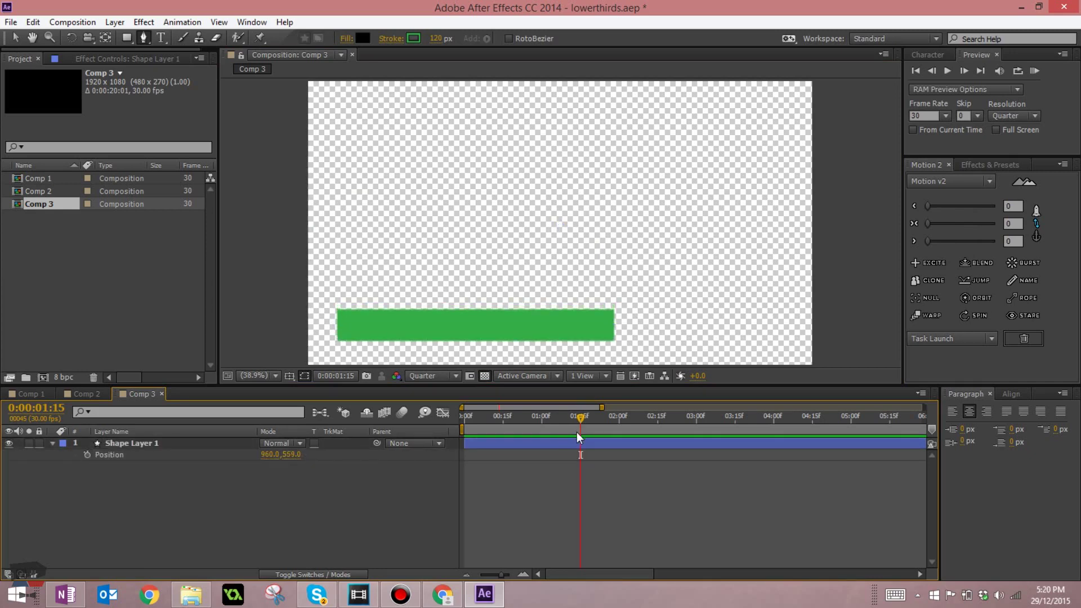
# Set the preview resolution to Half and return to the start of the timeline.
pyautogui.click(432, 375)
pyautogui.click(438, 419)
pyautogui.click(465, 418)
# Add Trim Paths to Shape Layer 1 and set its End to 0%, hiding the bar.
pyautogui.click(52, 444)
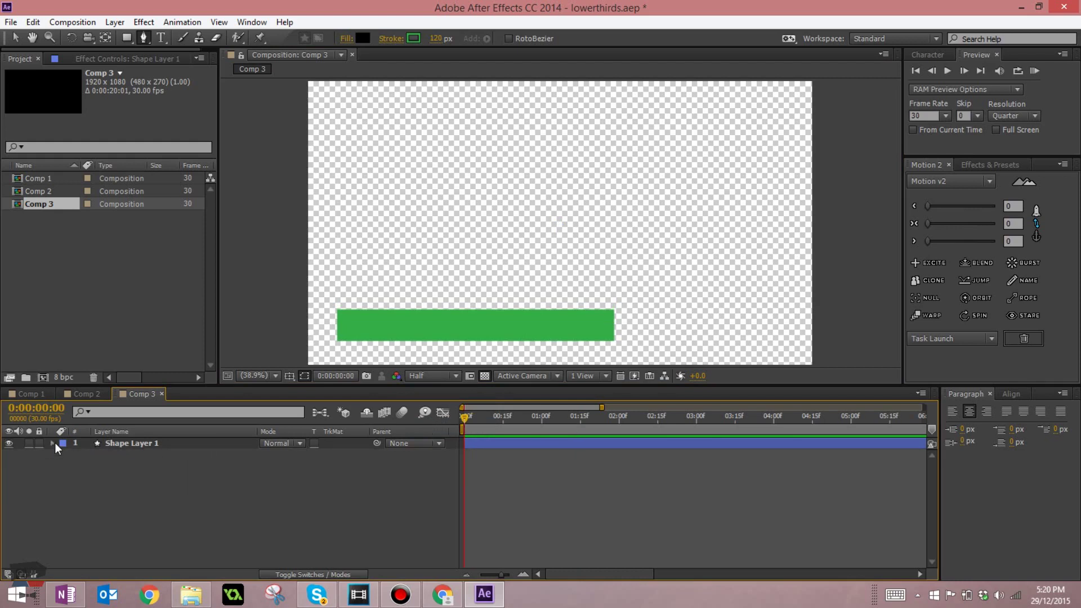
pyautogui.click(52, 443)
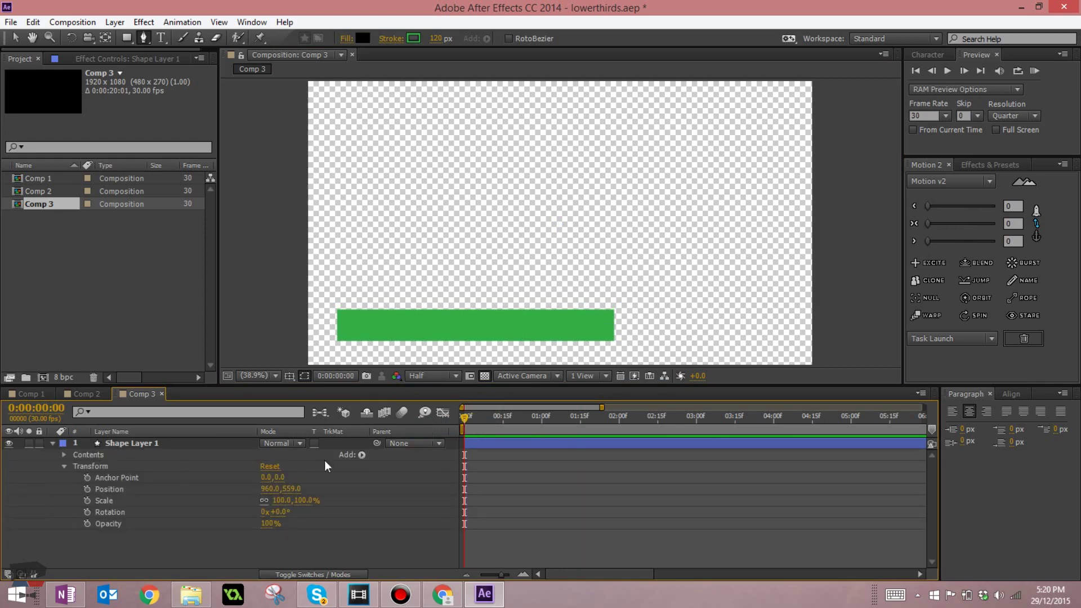
pyautogui.click(361, 455)
pyautogui.click(421, 382)
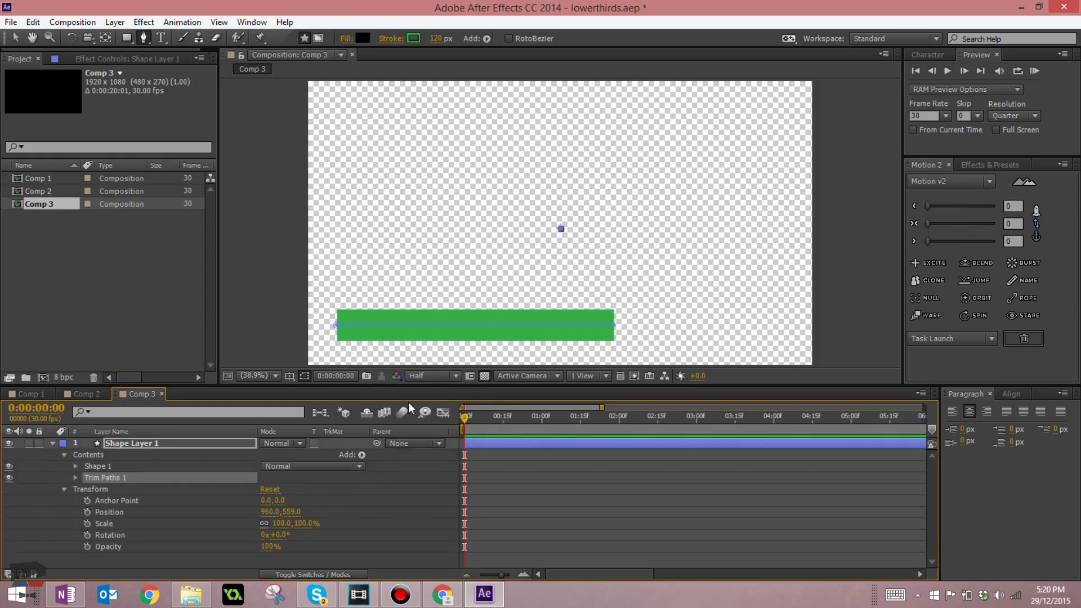
pyautogui.click(75, 478)
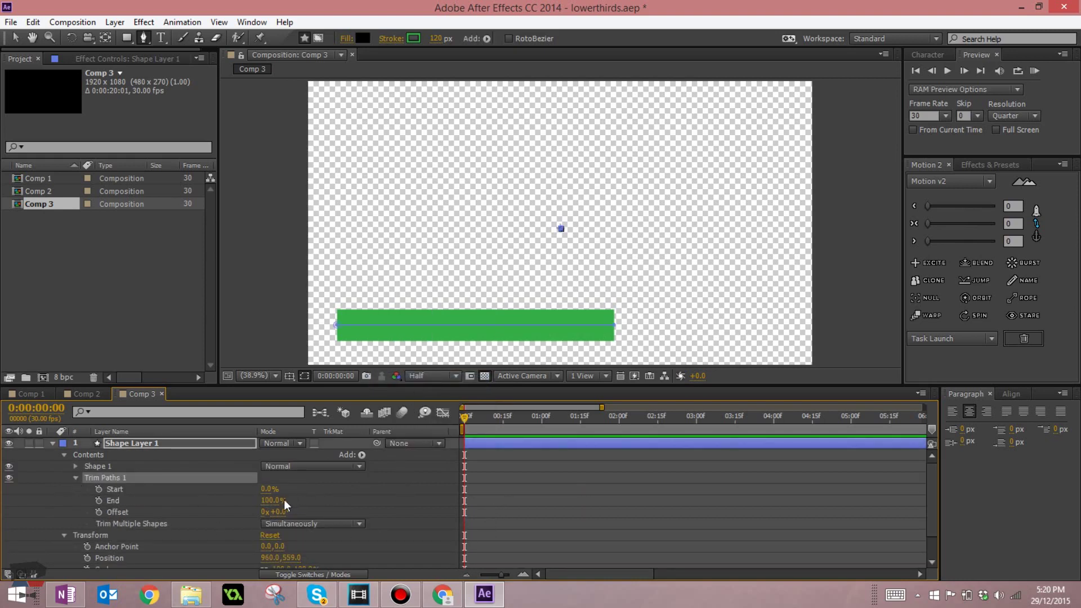
pyautogui.moveTo(284, 499); pyautogui.dragTo(142, 503)
pyautogui.click(381, 487)
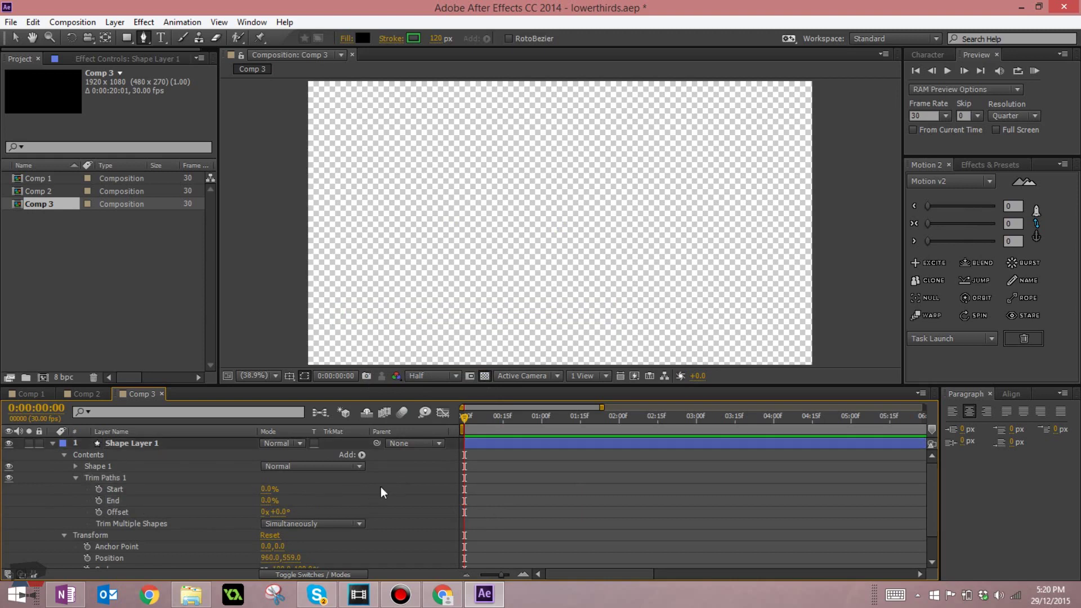
# Keyframe Start 0→100% (0:00–1:00) and End 0→100% (0:15–1:15), then Easy Ease all four keys.
pyautogui.click(98, 490)
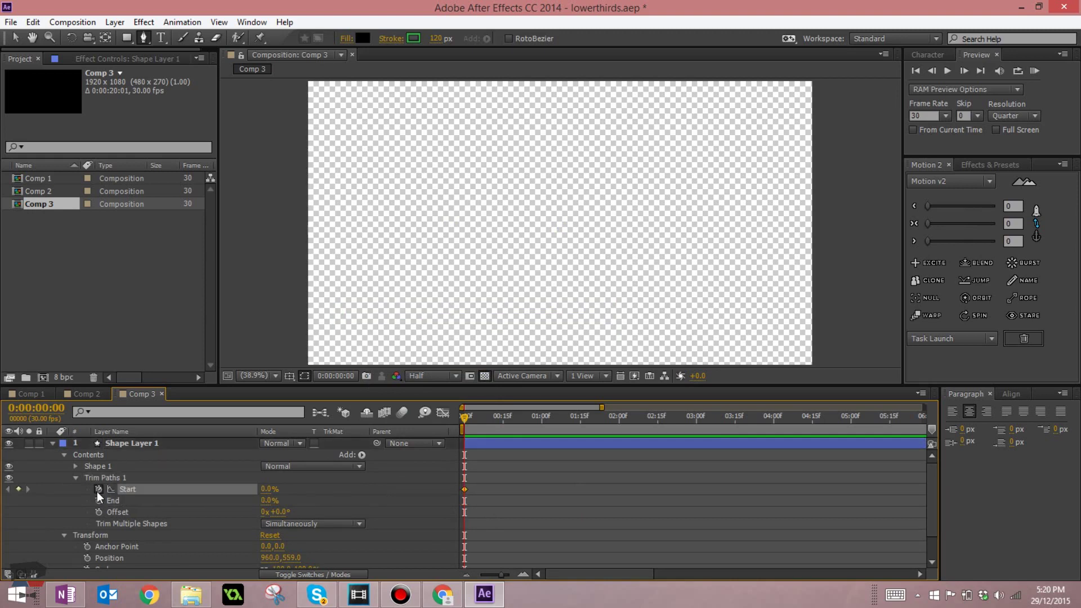
pyautogui.click(506, 417)
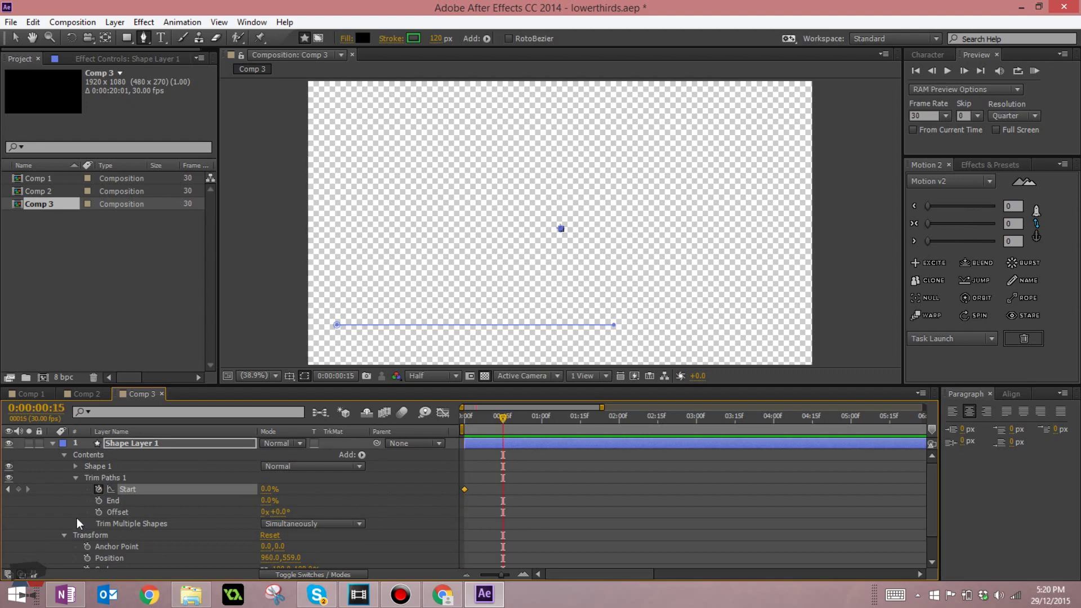
pyautogui.click(97, 501)
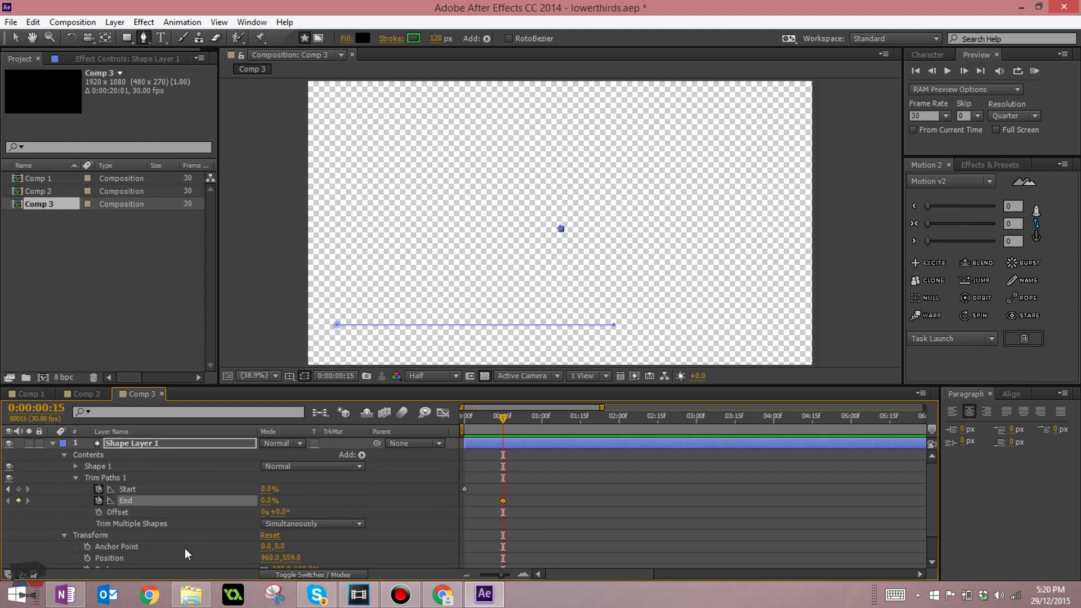
pyautogui.click(542, 417)
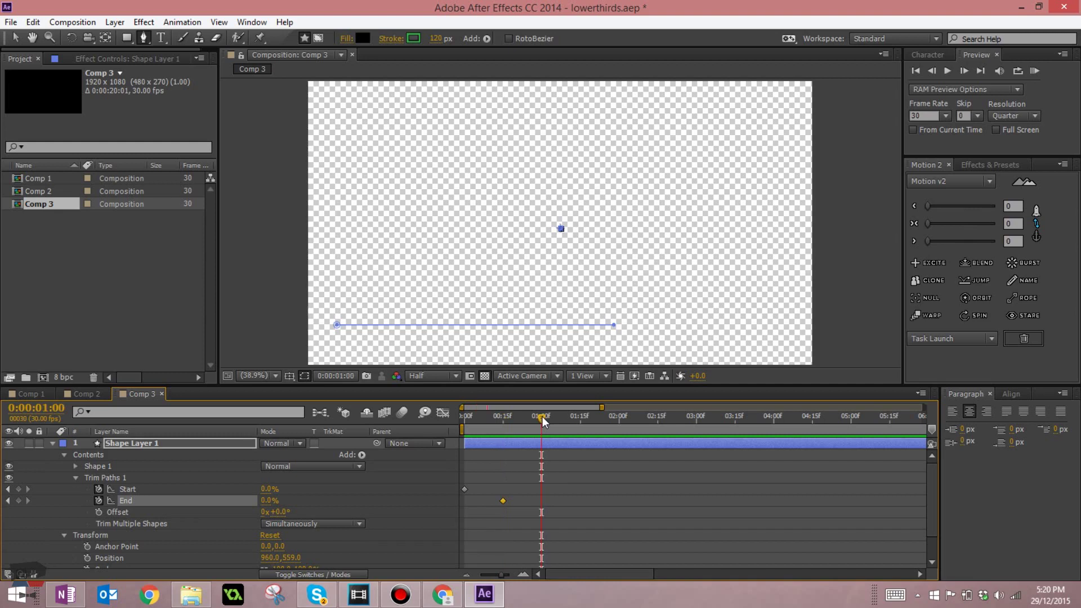
pyautogui.click(133, 489)
pyautogui.moveTo(270, 489); pyautogui.dragTo(555, 465)
pyautogui.click(581, 415)
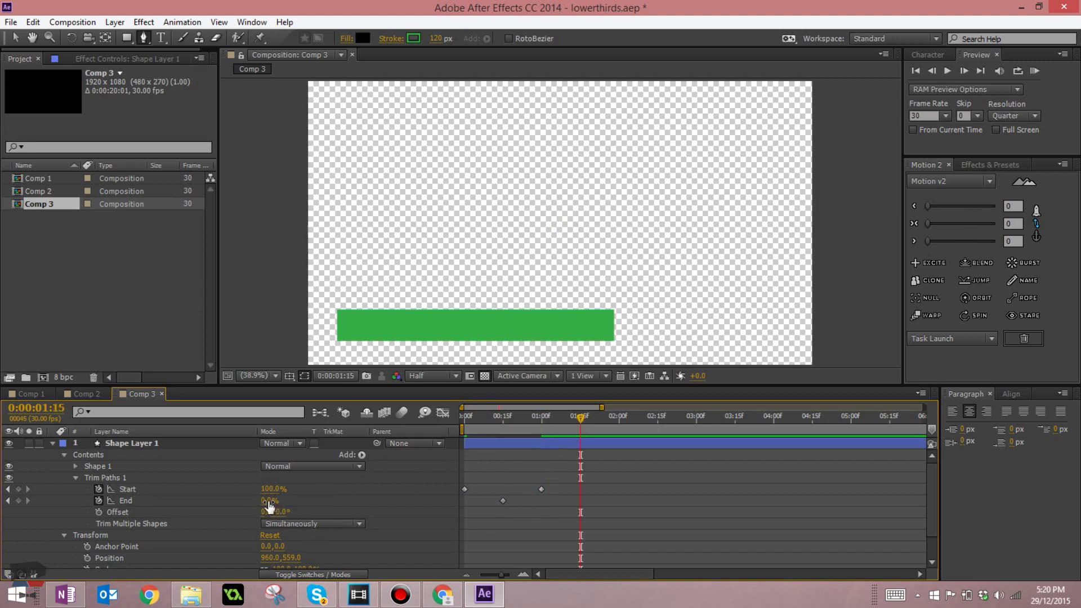
pyautogui.moveTo(270, 500); pyautogui.dragTo(653, 490)
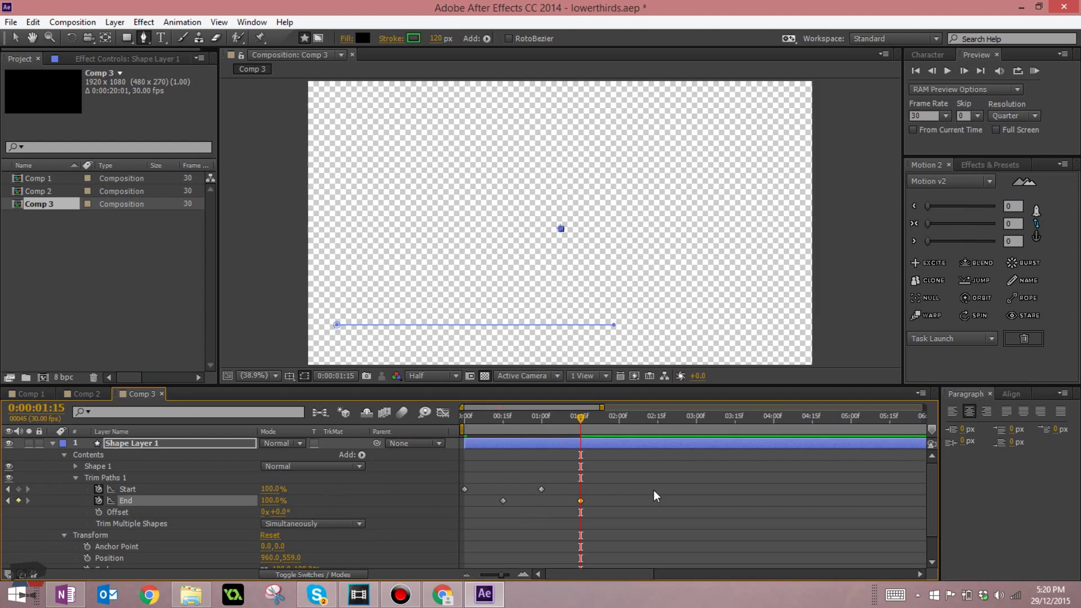
pyautogui.moveTo(616, 460); pyautogui.dragTo(405, 534)
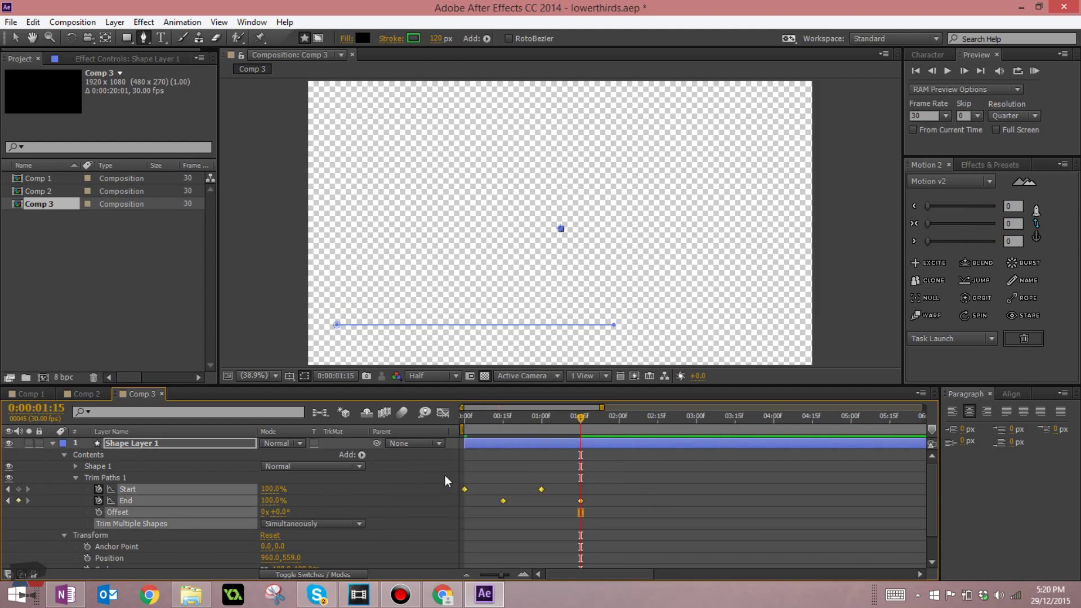
pyautogui.press('F9')
# Steepen the speed graph curves by lengthening the End keyframes' easing influence.
pyautogui.click(443, 413)
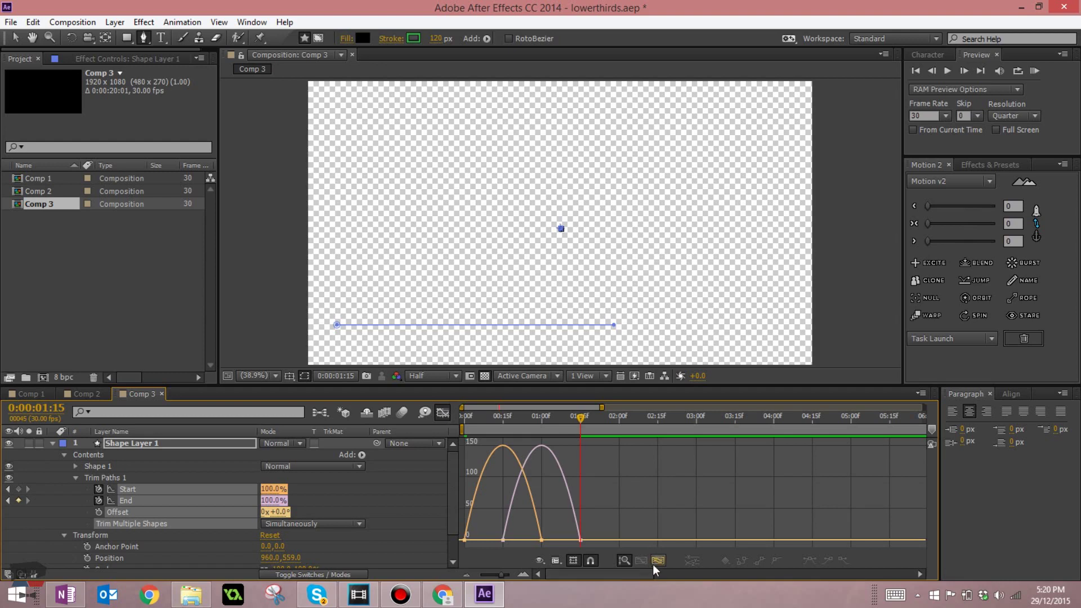
pyautogui.click(655, 562)
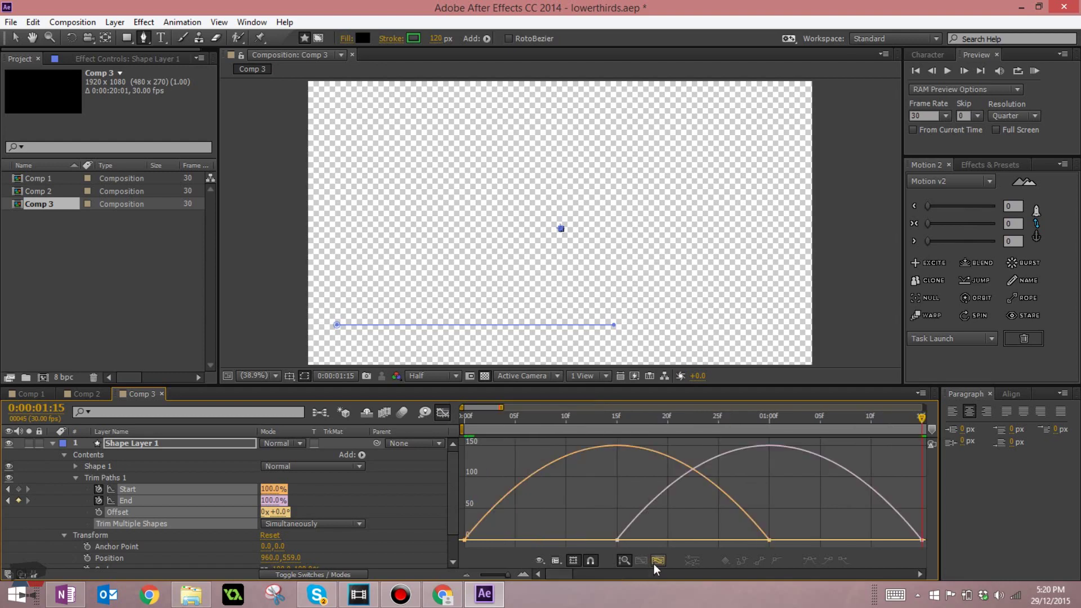
pyautogui.click(16, 38)
pyautogui.moveTo(708, 514); pyautogui.dragTo(934, 550)
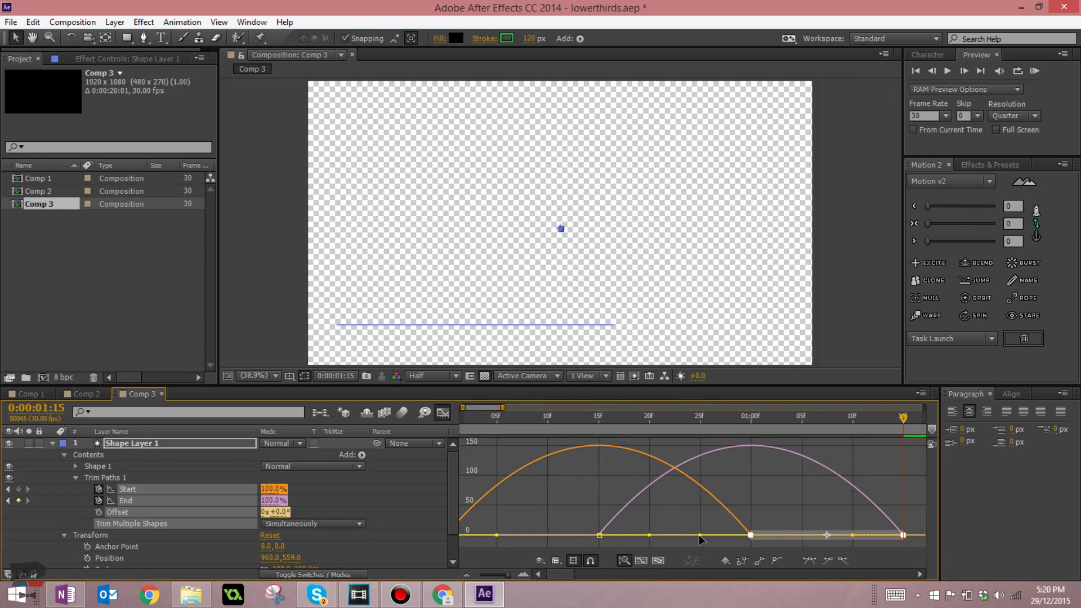
pyautogui.moveTo(698, 535); pyautogui.dragTo(432, 543)
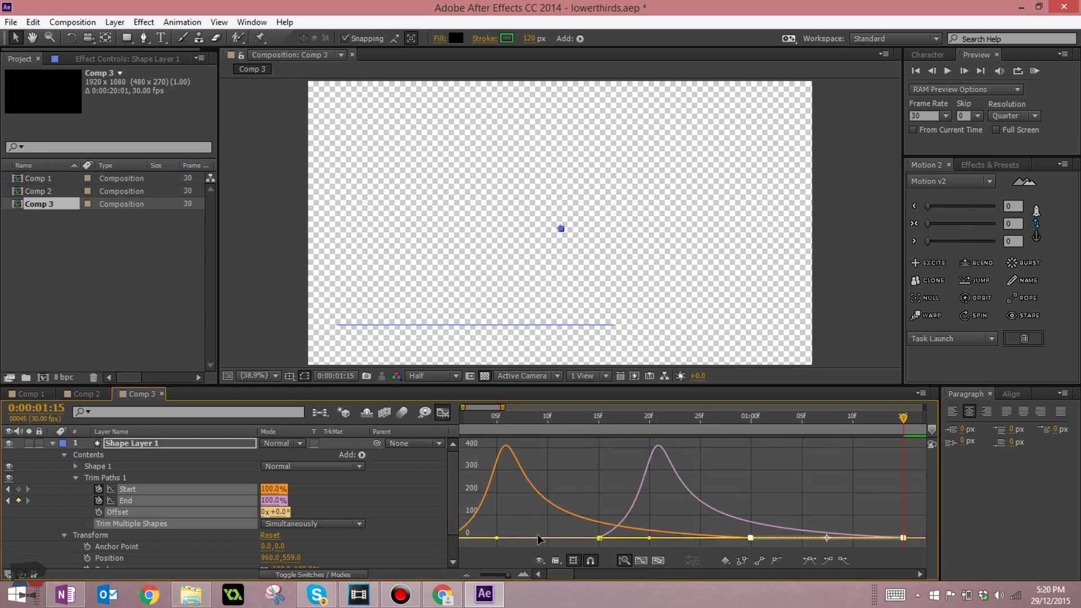
pyautogui.click(610, 538)
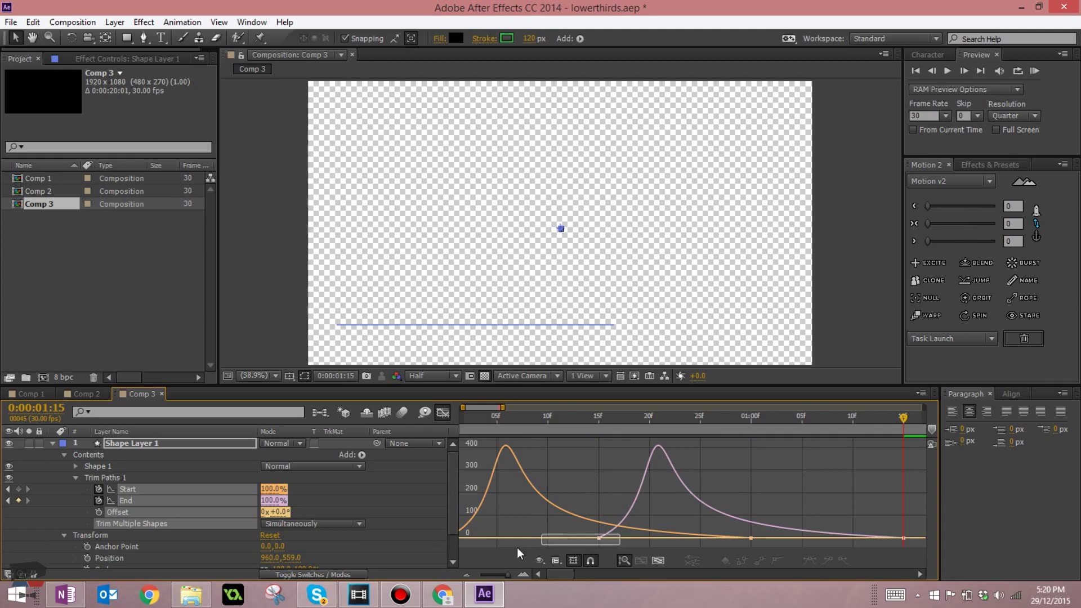
pyautogui.click(599, 538)
pyautogui.moveTo(515, 535); pyautogui.dragTo(484, 535)
pyautogui.click(556, 467)
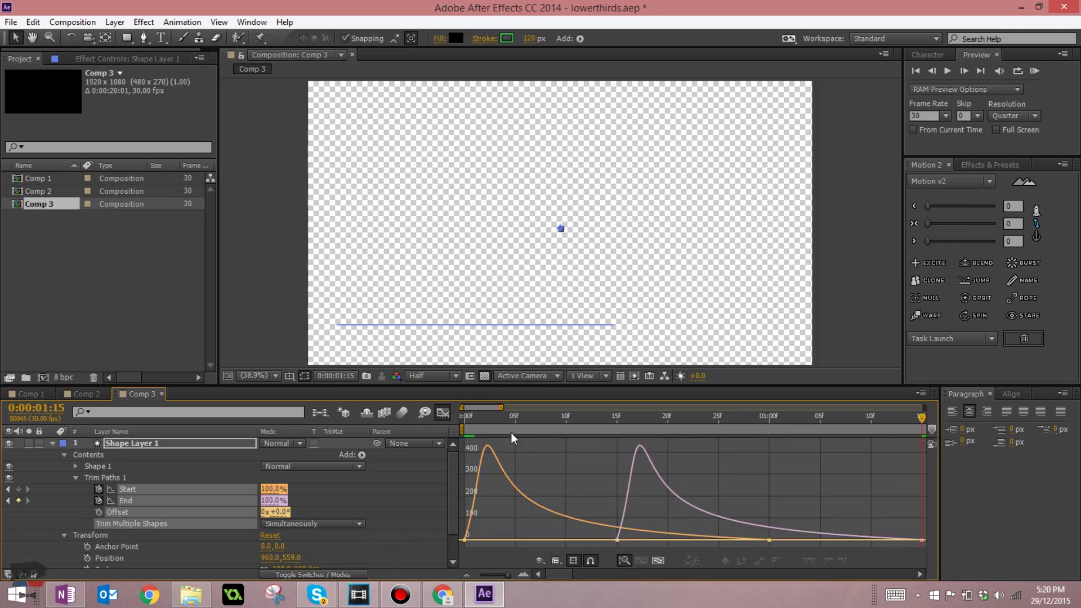
# Preview the eased wipe, return to layer bars, and zoom the timeline out to 20 seconds.
pyautogui.press('space')
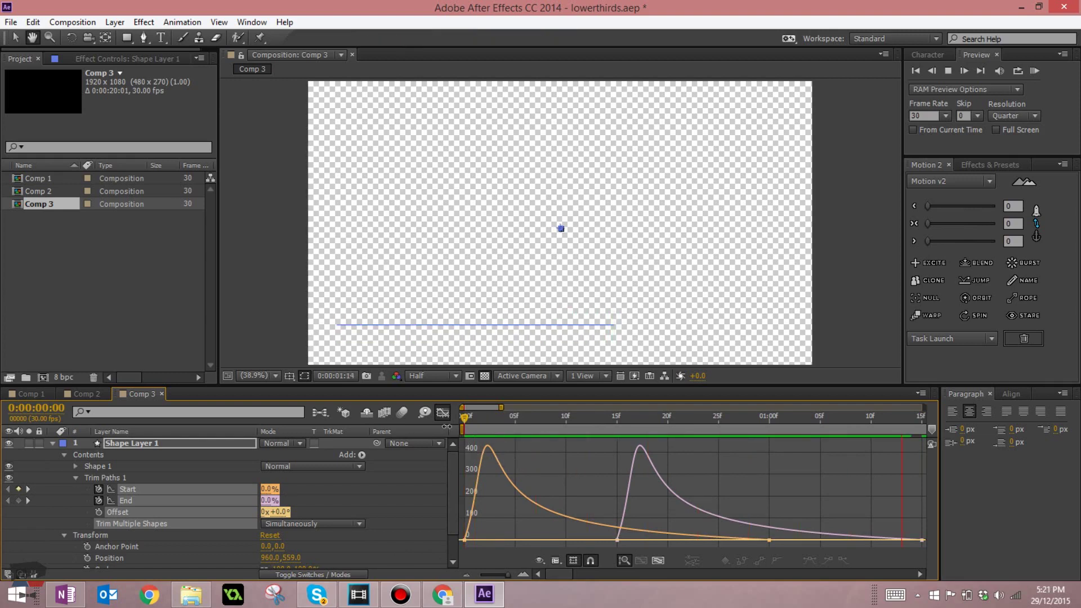
pyautogui.hotkey('shift', 'F3')
pyautogui.moveTo(492, 574); pyautogui.dragTo(480, 575)
pyautogui.click(494, 508)
pyautogui.press('space')
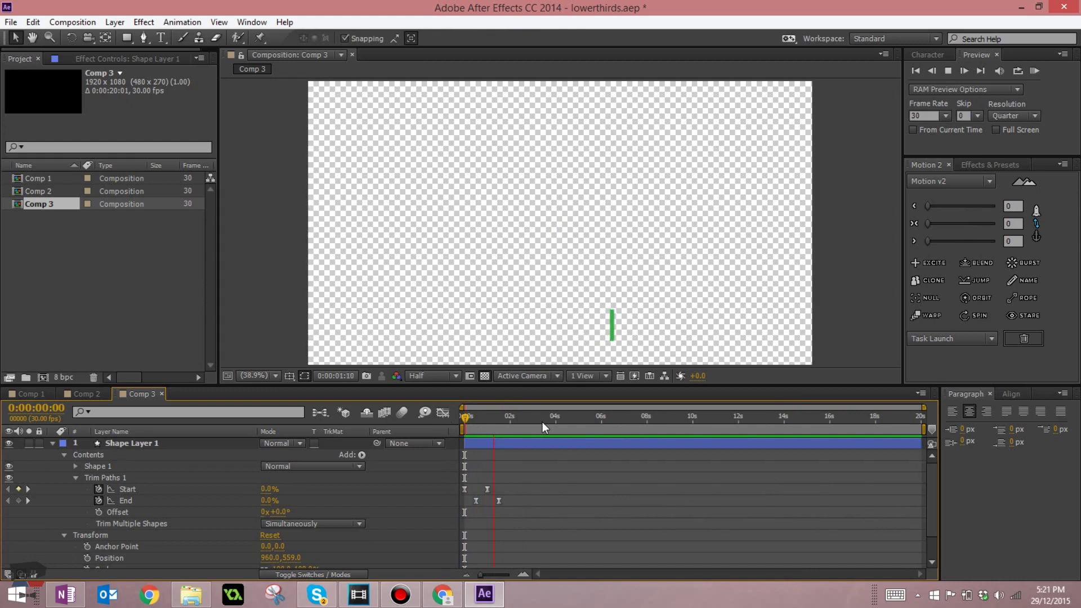
pyautogui.press('space')
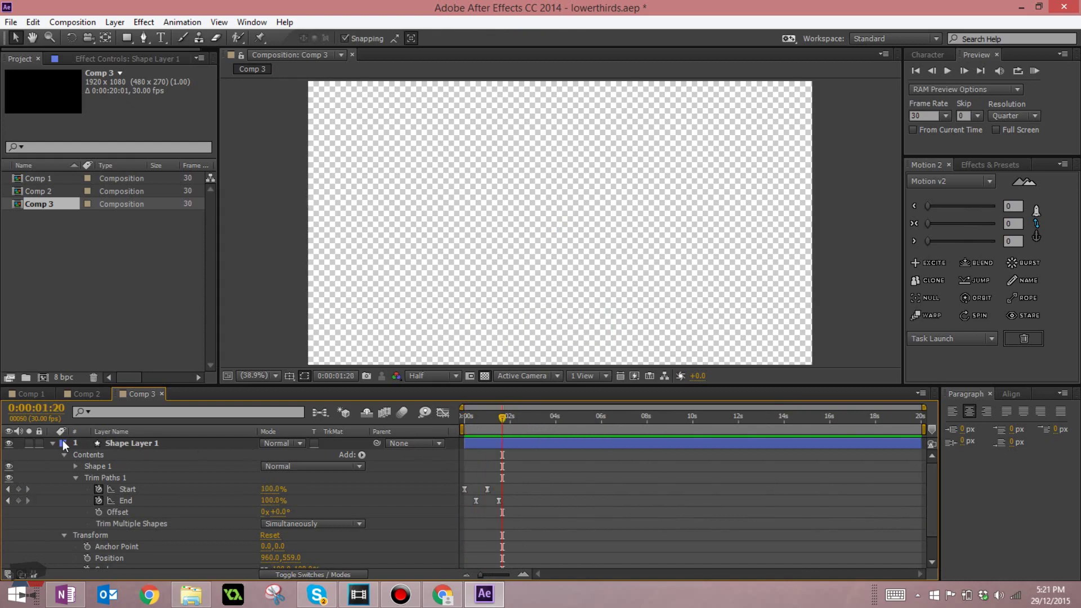
# Duplicate Shape Layer 1 as Shape Layer 2 below it, reveal both layers' keyframes, and return to 0:00.
pyautogui.click(53, 443)
pyautogui.click(104, 441)
pyautogui.hotkey('ctrl', 'd')
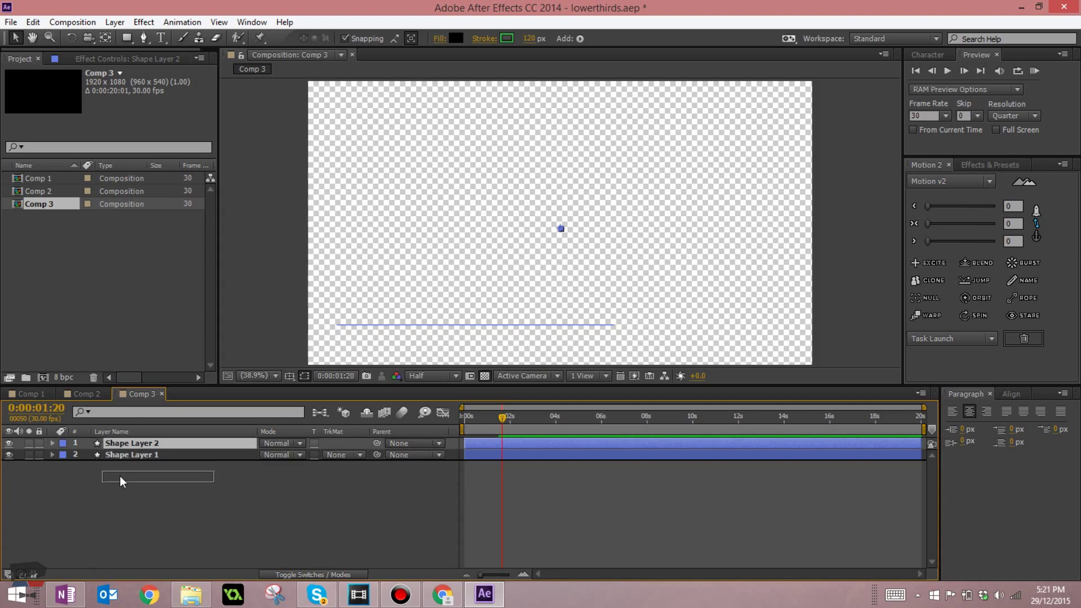
pyautogui.moveTo(106, 442); pyautogui.dragTo(120, 475)
pyautogui.click(134, 443)
pyautogui.press('u')
pyautogui.click(148, 478)
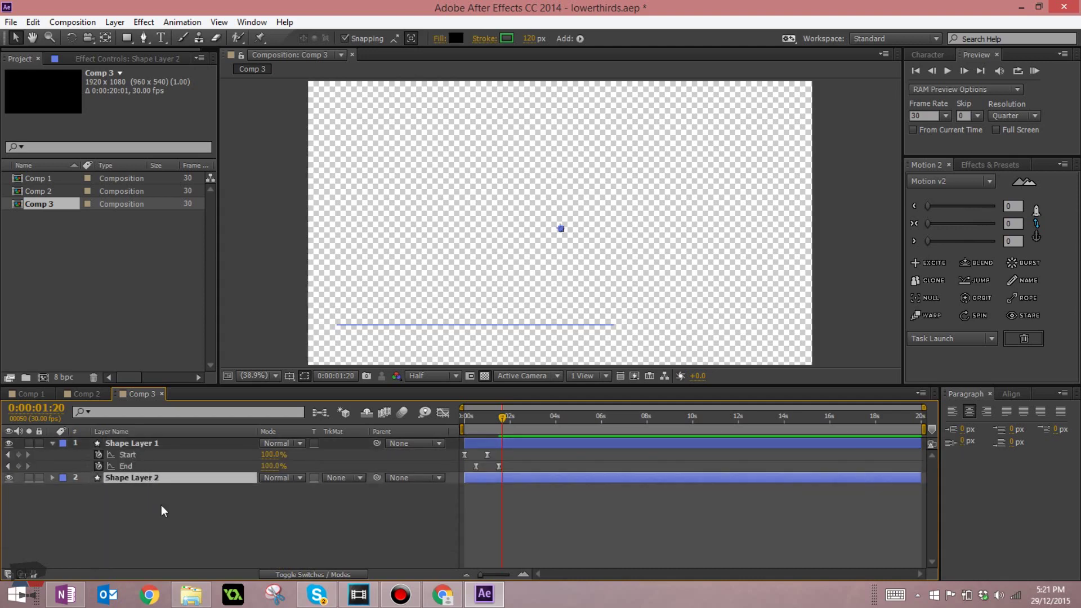
pyautogui.press('u')
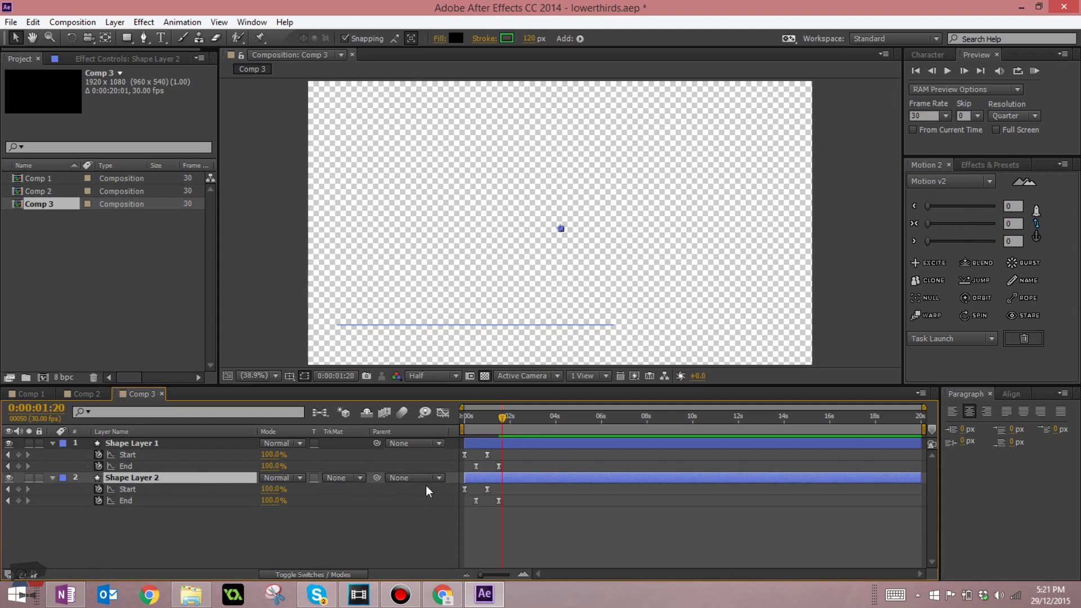
pyautogui.moveTo(482, 422); pyautogui.dragTo(414, 431)
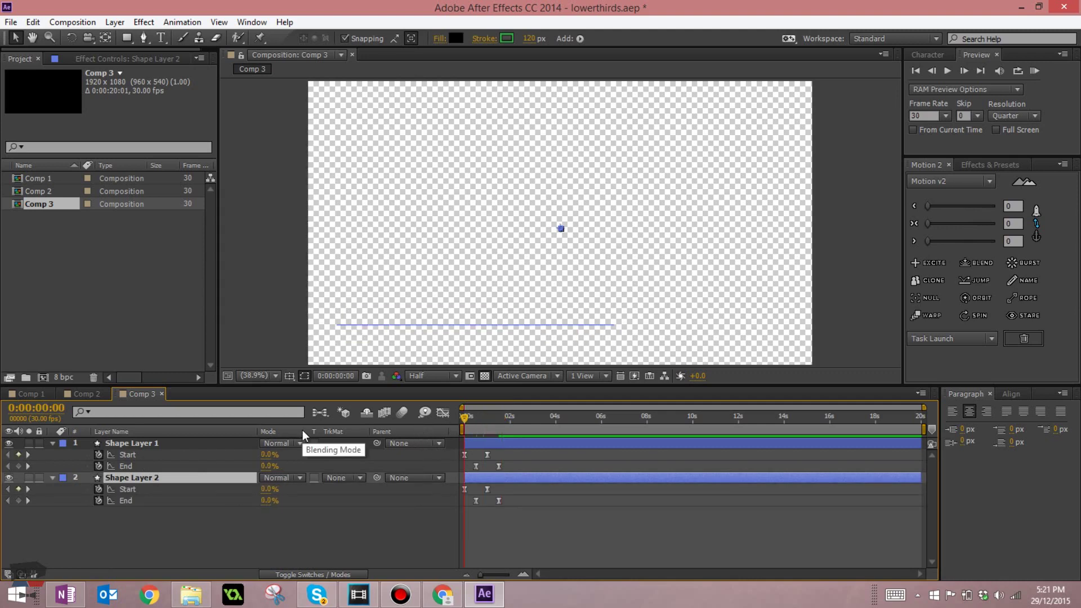
# Delete Shape Layer 2's copied Start and End trim keyframes.
pyautogui.moveTo(574, 520); pyautogui.dragTo(375, 482)
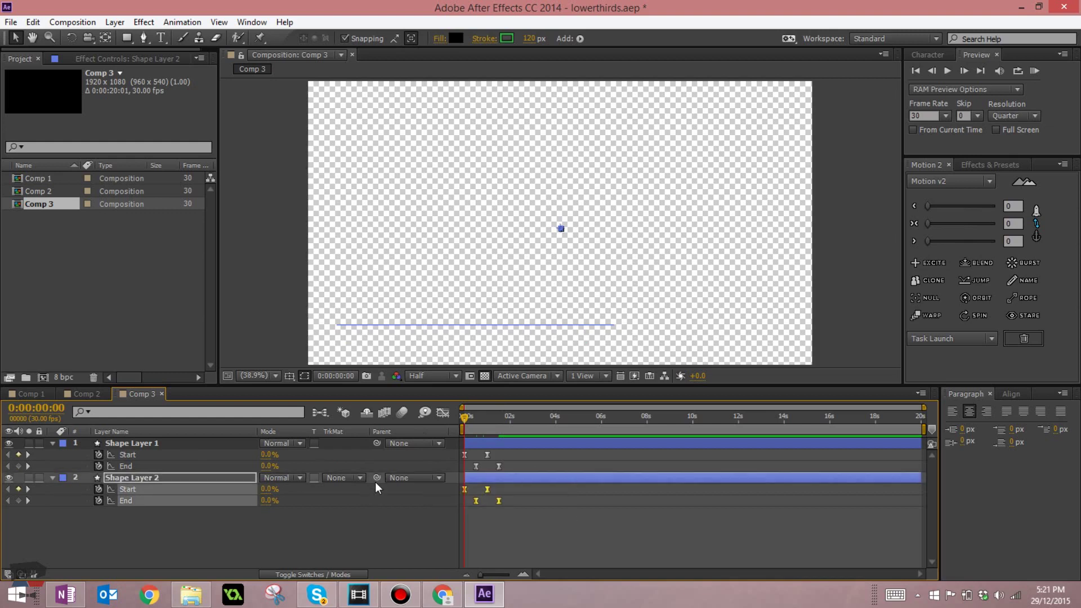
pyautogui.press('Delete')
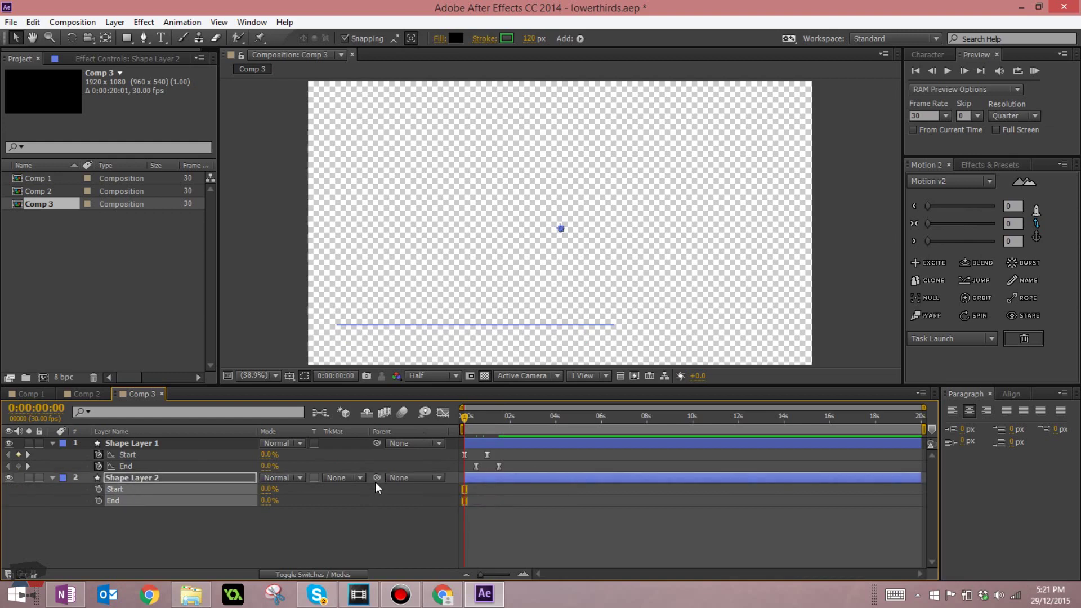
pyautogui.click(256, 522)
# Set Shape Layer 2's Opacity to 75%.
pyautogui.click(221, 479)
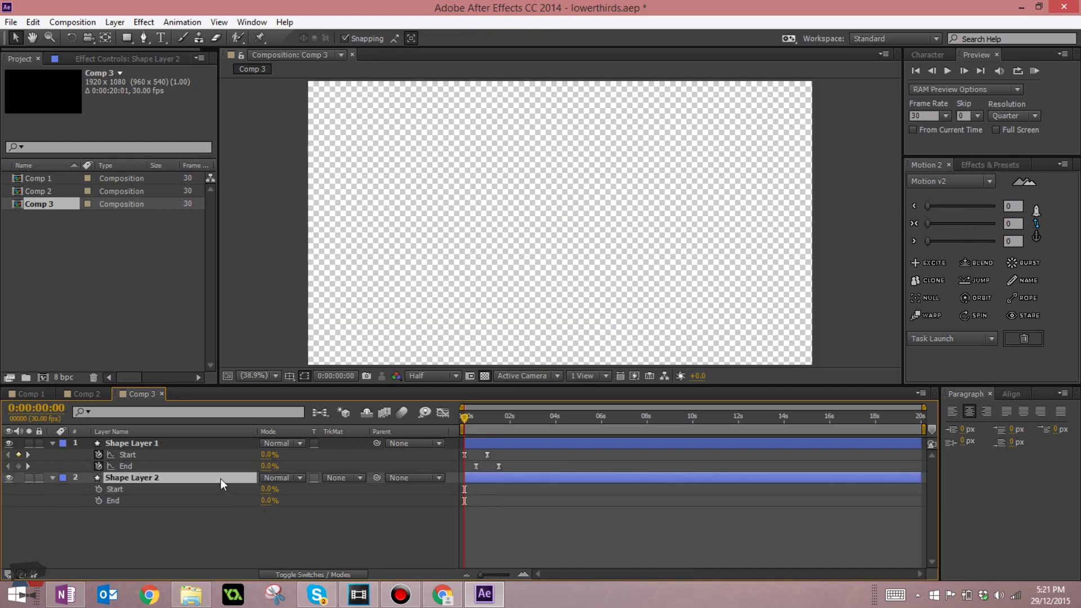
pyautogui.hotkey('shift', 't')
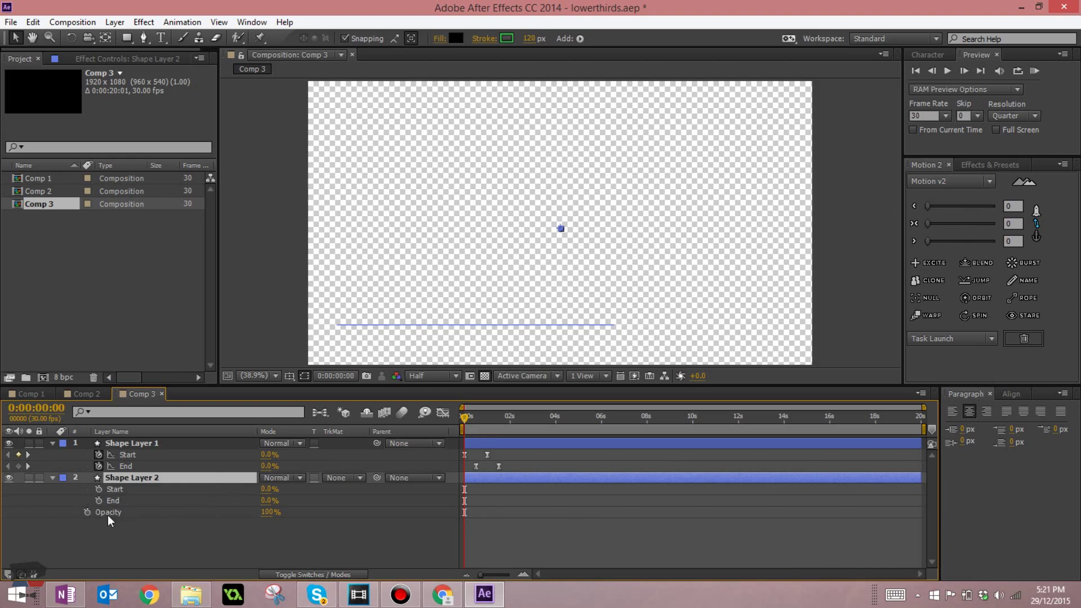
pyautogui.write('75')
pyautogui.click(275, 534)
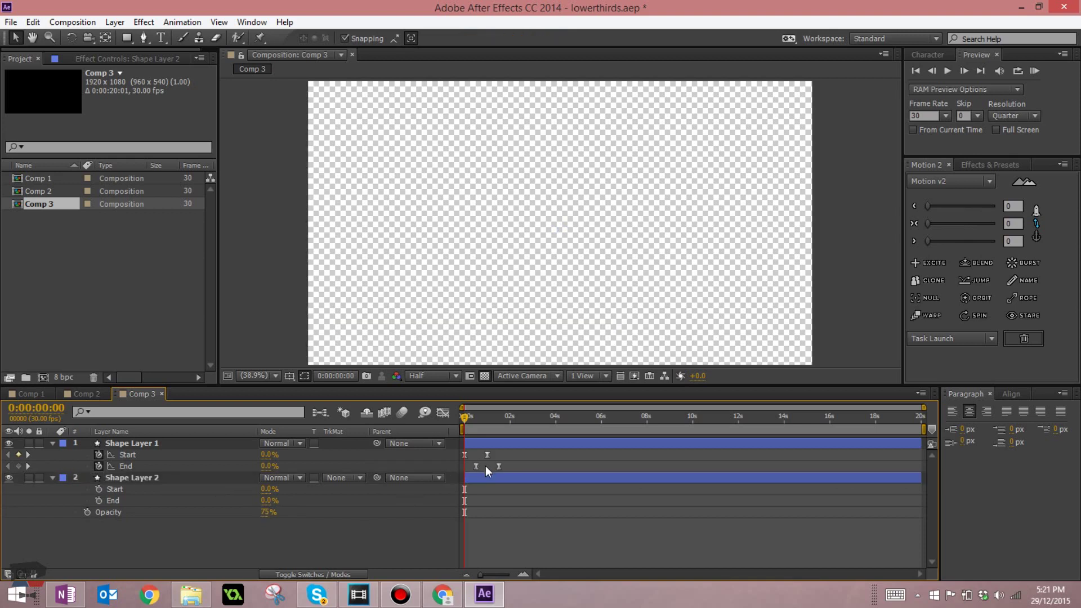
# Keyframe Shape Layer 2's trim Start from 0% at 0:00:00:11 to 100% at 0:00:01:15.
pyautogui.moveTo(495, 574); pyautogui.dragTo(505, 574)
pyautogui.click(529, 418)
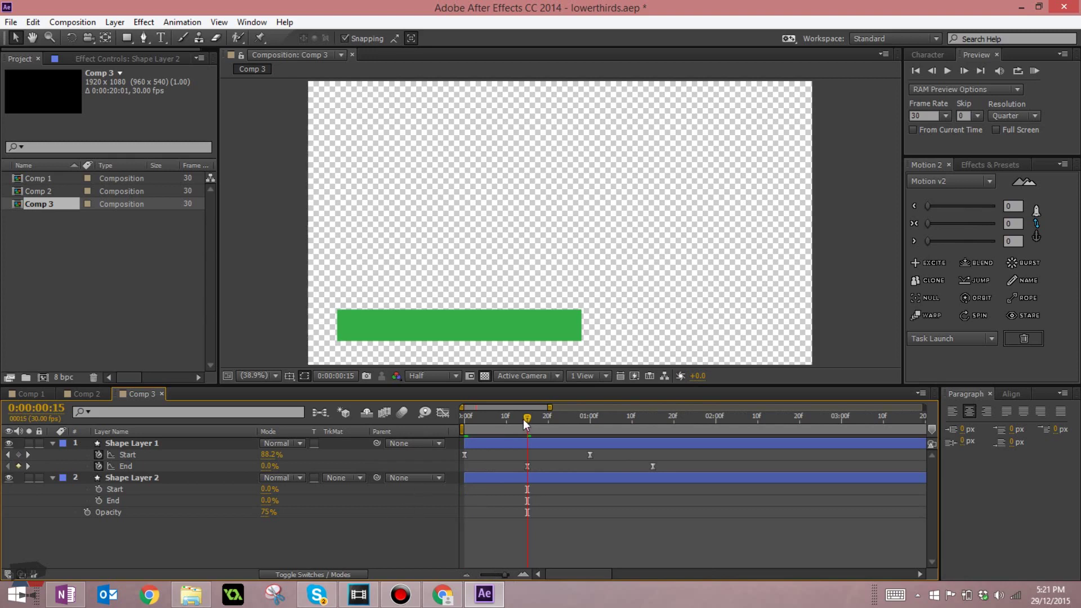
pyautogui.moveTo(522, 419); pyautogui.dragTo(510, 418)
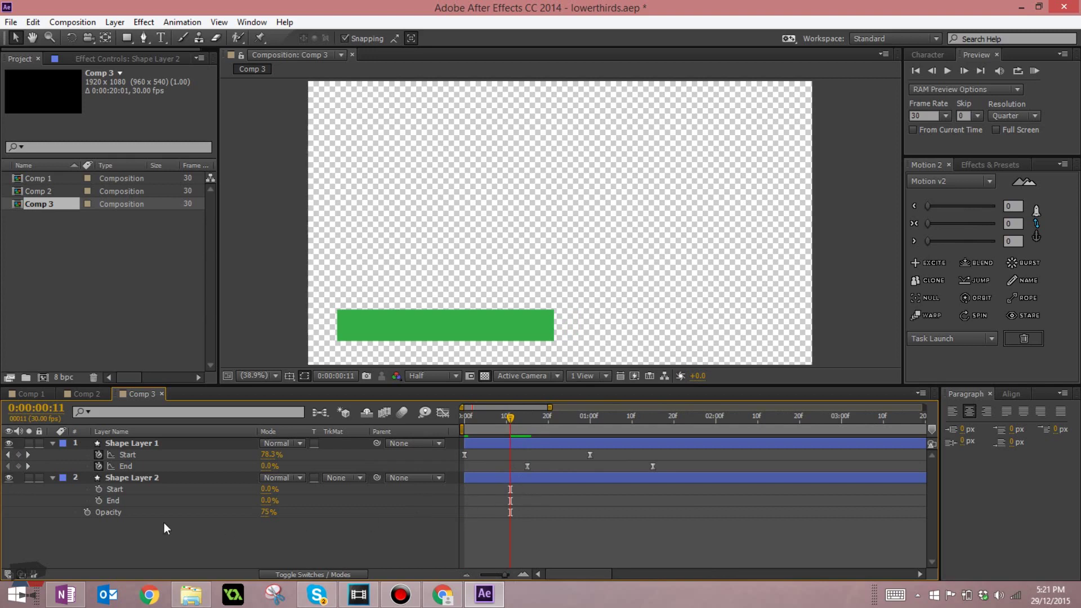
pyautogui.click(99, 489)
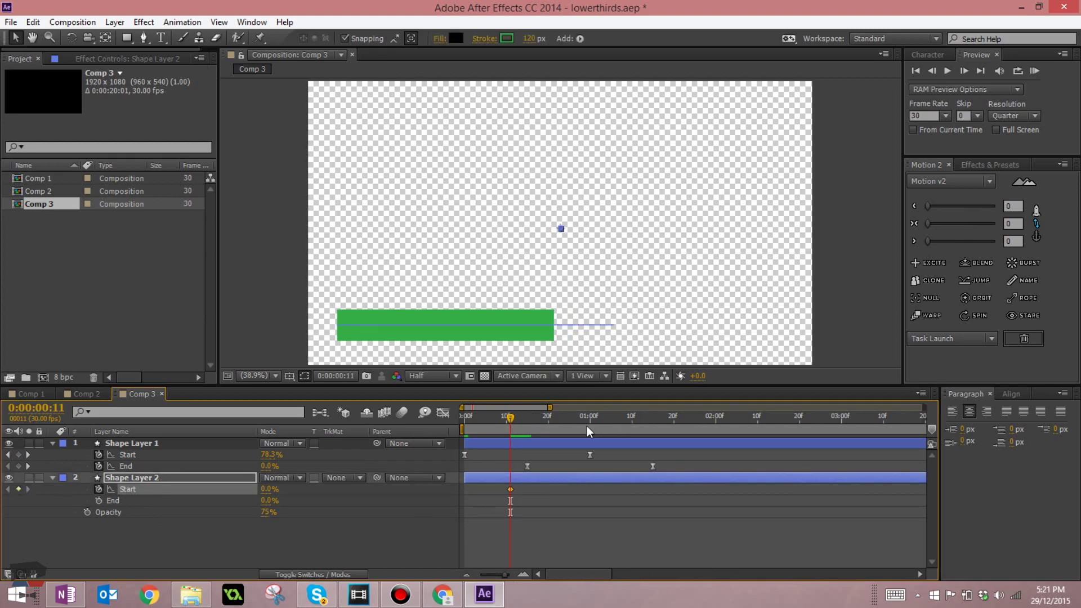
pyautogui.moveTo(587, 426); pyautogui.dragTo(654, 423)
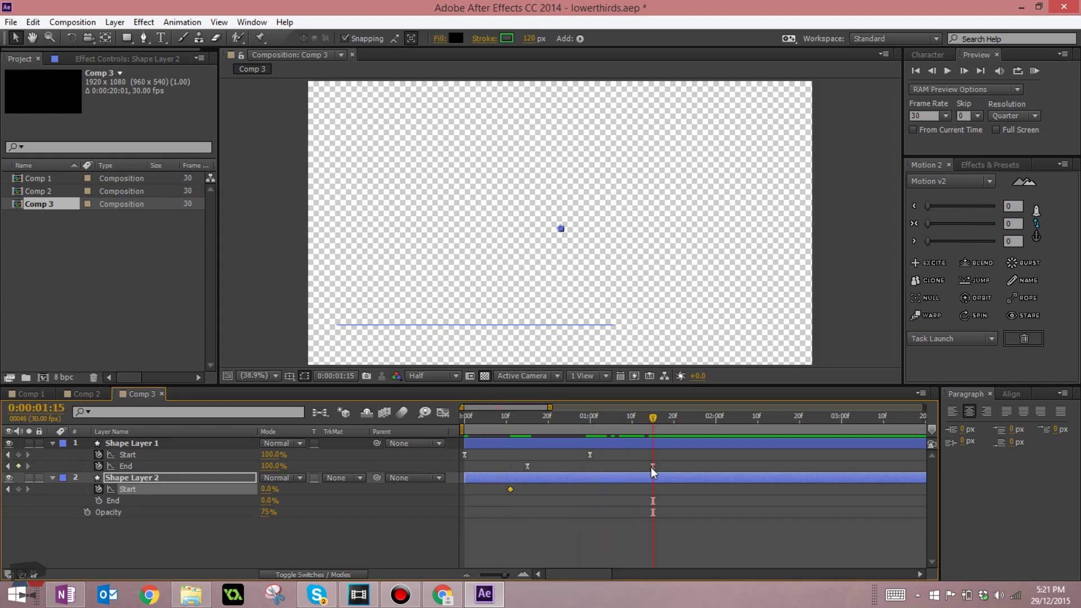
pyautogui.click(269, 489)
pyautogui.write('100')
pyautogui.press('Return')
pyautogui.click(373, 532)
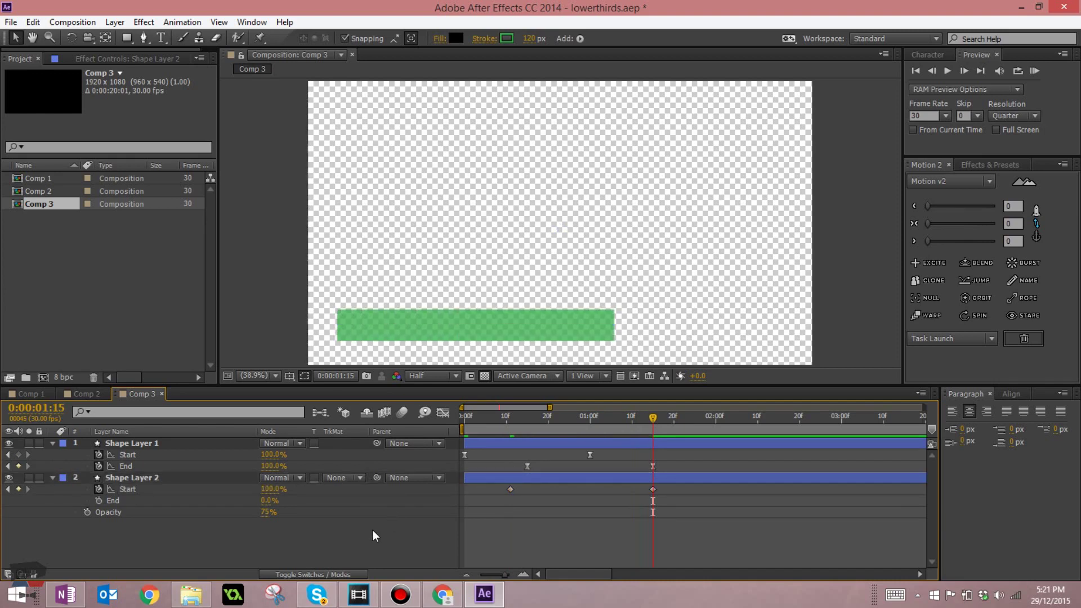
# Change Shape Layer 2's stroke colour to blue #347FAE.
pyautogui.click(209, 482)
pyautogui.click(507, 38)
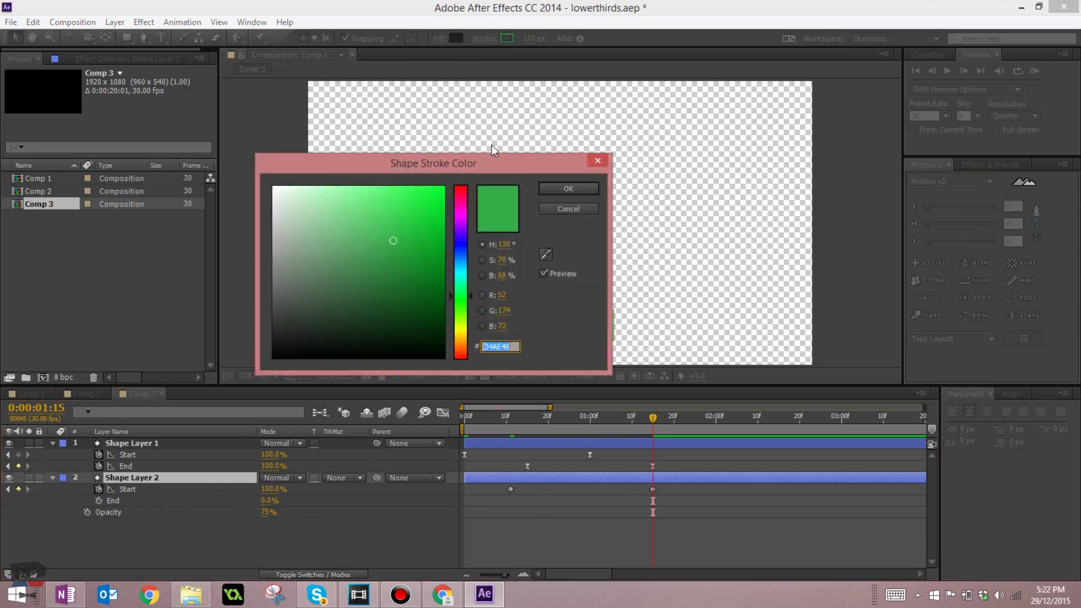
pyautogui.click(460, 261)
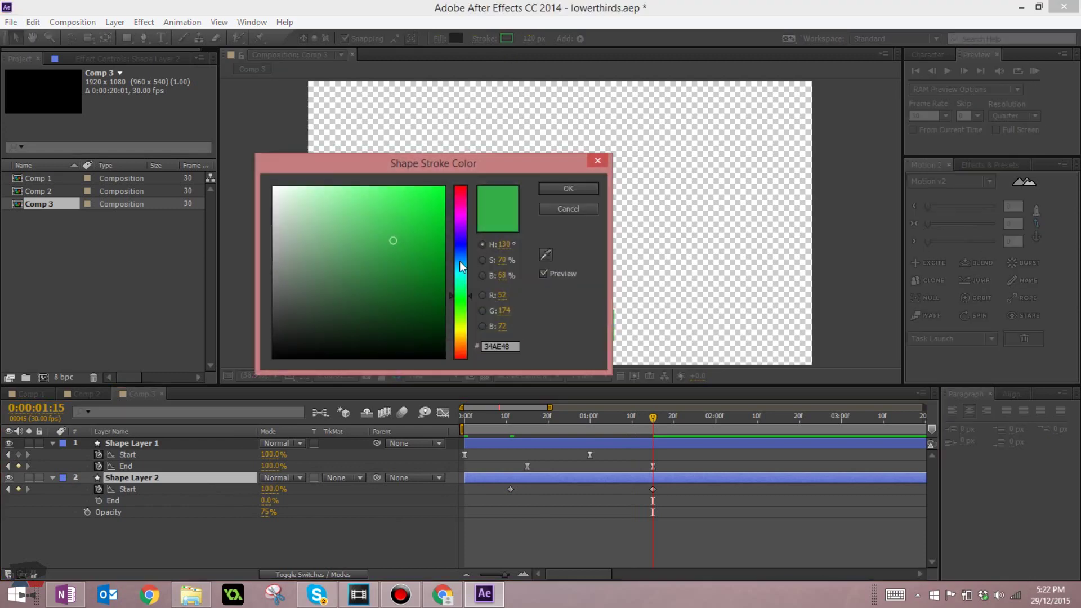
pyautogui.click(573, 183)
pyautogui.click(567, 539)
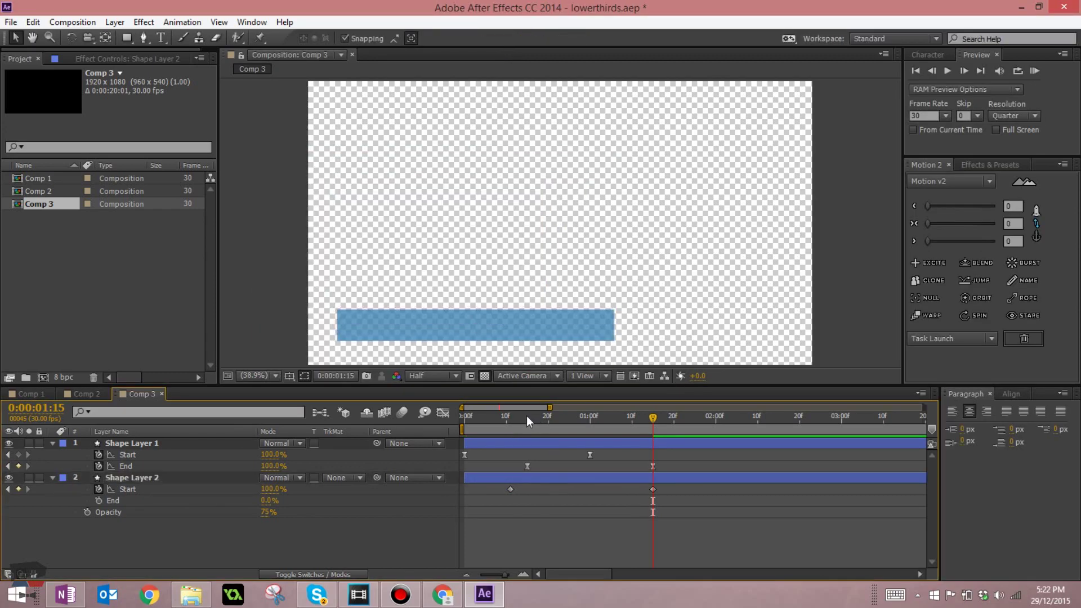
# Keyframe Shape Layer 2's trim End from 0% at 0:18 to 100% at 1:21 and select its keys.
pyautogui.moveTo(526, 415)
pyautogui.mouseDown()
pyautogui.moveTo(512, 417)
pyautogui.moveTo(541, 417)
pyautogui.mouseUp()
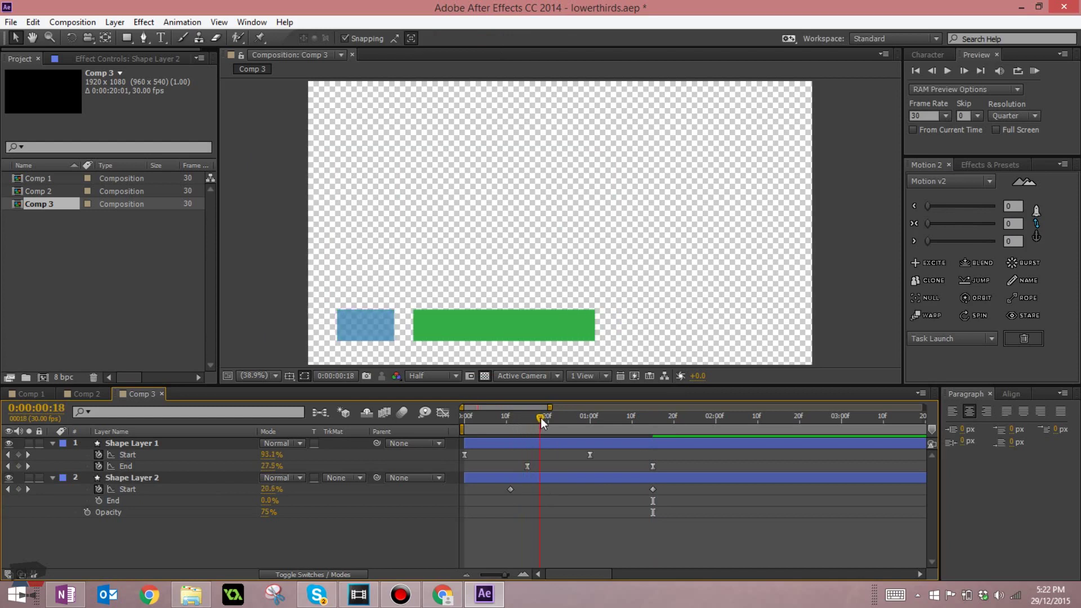
pyautogui.click(527, 468)
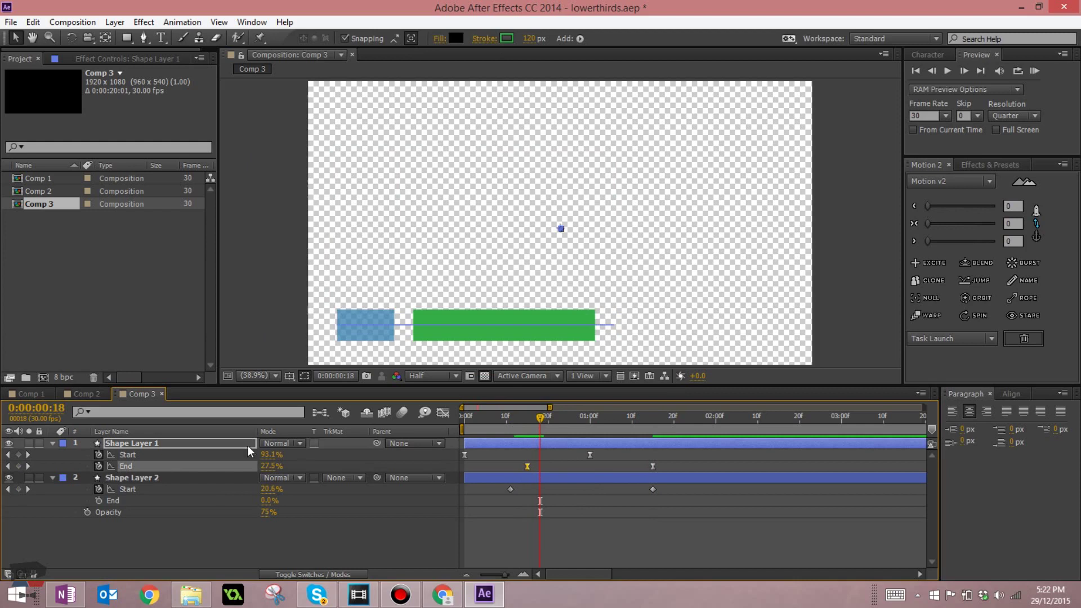
pyautogui.click(549, 511)
pyautogui.click(98, 500)
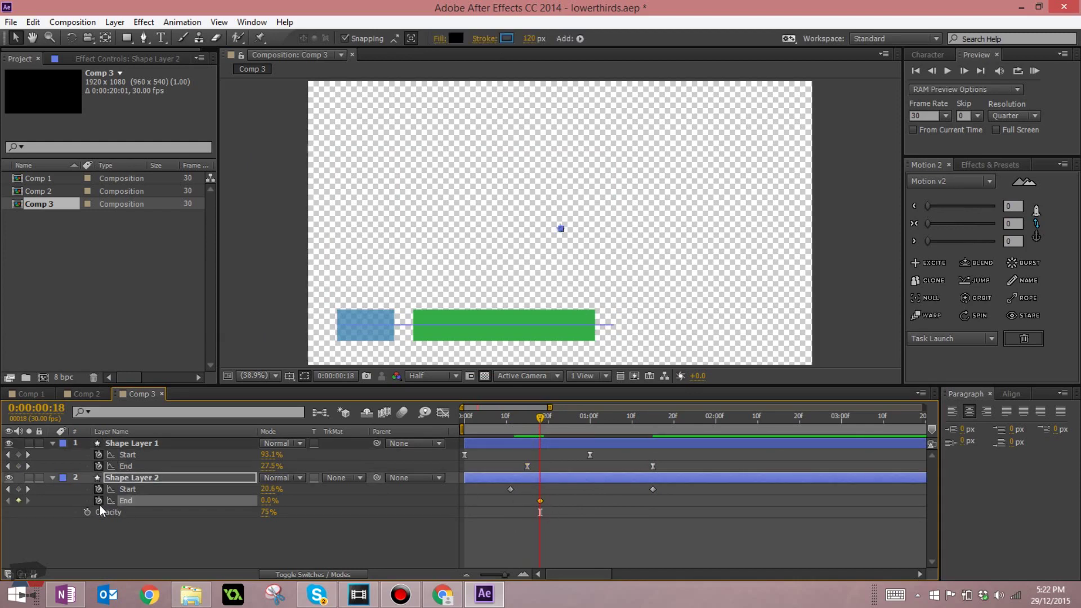
pyautogui.moveTo(656, 428); pyautogui.dragTo(678, 419)
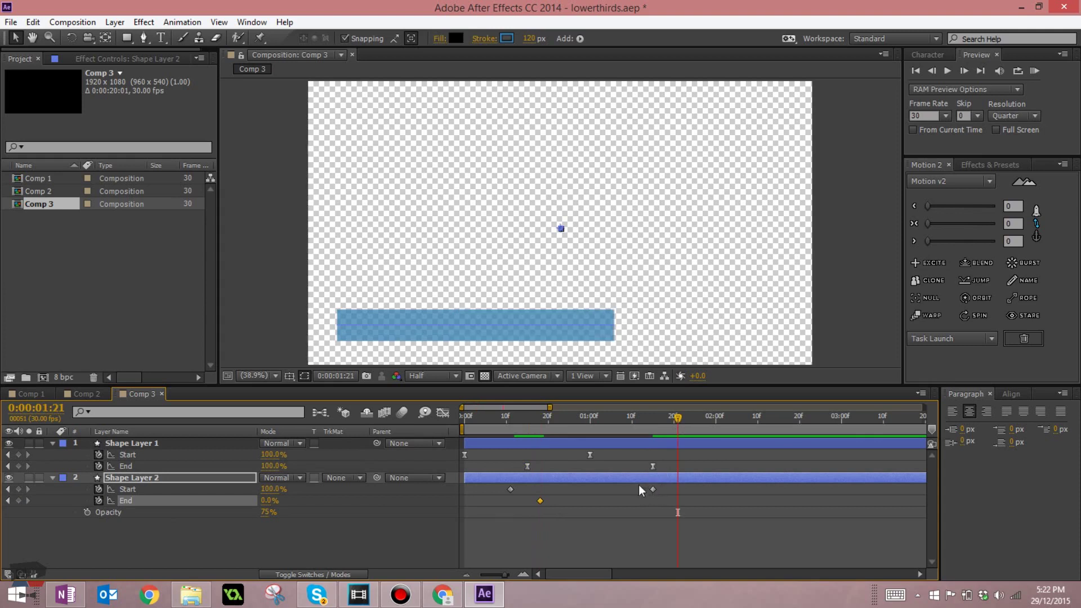
pyautogui.moveTo(265, 501); pyautogui.dragTo(380, 498)
pyautogui.moveTo(731, 533); pyautogui.dragTo(455, 484)
# Ease Shape Layer 2's trim keyframes out and lengthen the starting keys' influence in the speed graph.
pyautogui.rightClick(509, 490)
pyautogui.moveTo(515, 480)
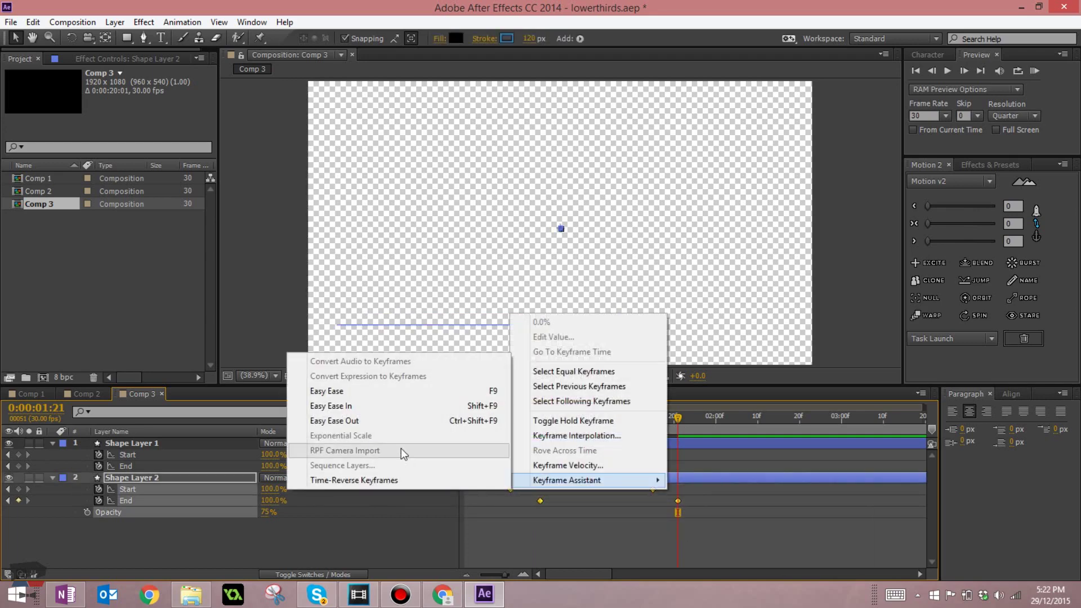
pyautogui.click(374, 421)
pyautogui.click(444, 413)
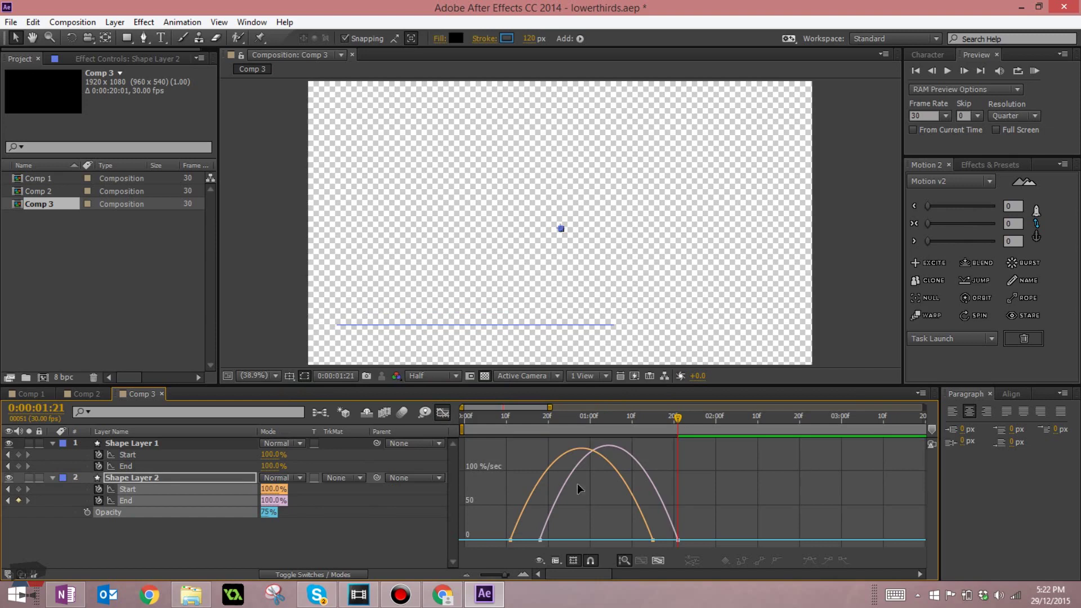
pyautogui.moveTo(492, 512); pyautogui.dragTo(523, 535)
pyautogui.moveTo(630, 523); pyautogui.dragTo(503, 534)
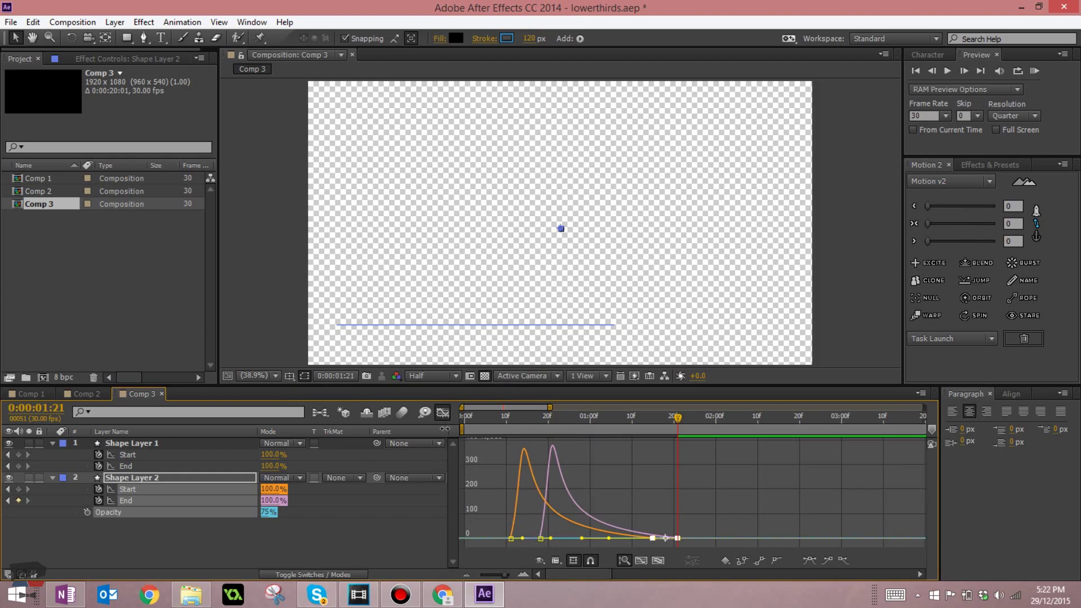
# Preview the green-then-blue wipe, nudging Shape Layer 2's End keyframe slightly later to about 0:21.
pyautogui.hotkey('shift', 'F3')
pyautogui.click(508, 497)
pyautogui.press('KP_0')
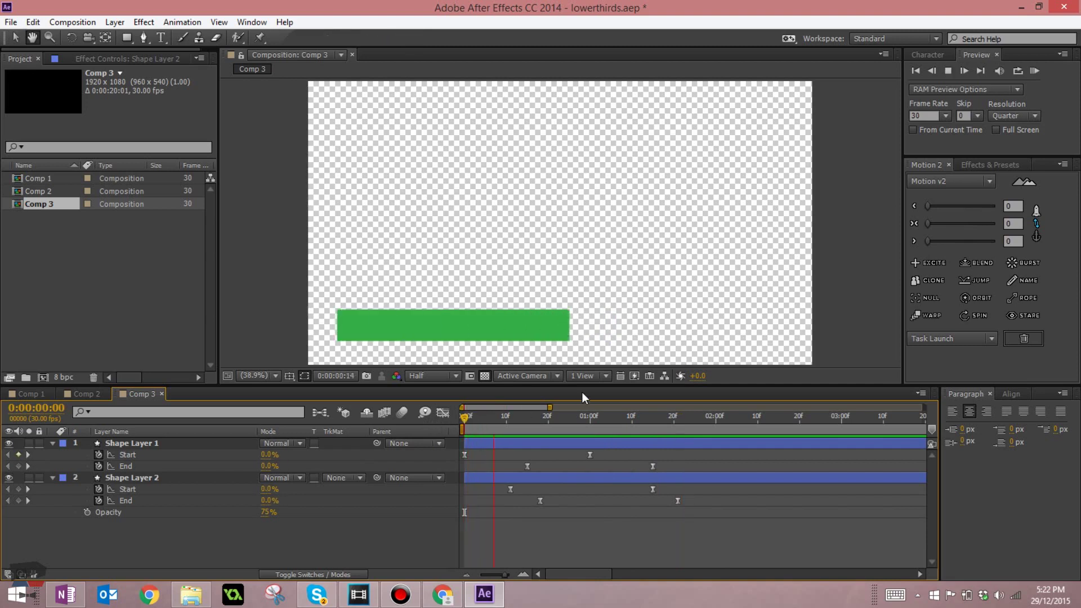
pyautogui.press('space')
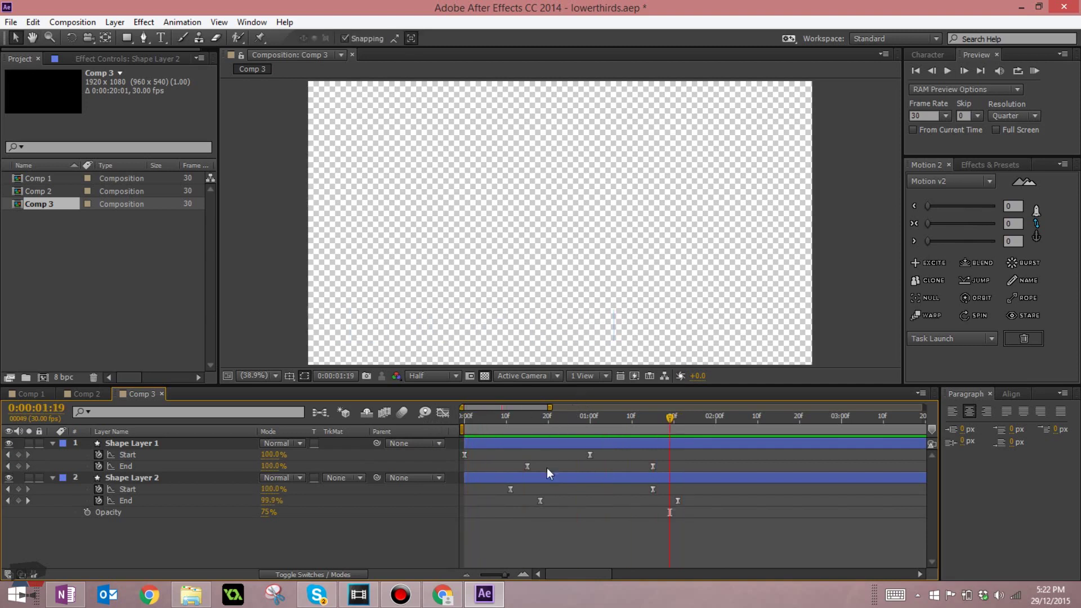
pyautogui.moveTo(541, 501); pyautogui.dragTo(553, 502)
pyautogui.press('space')
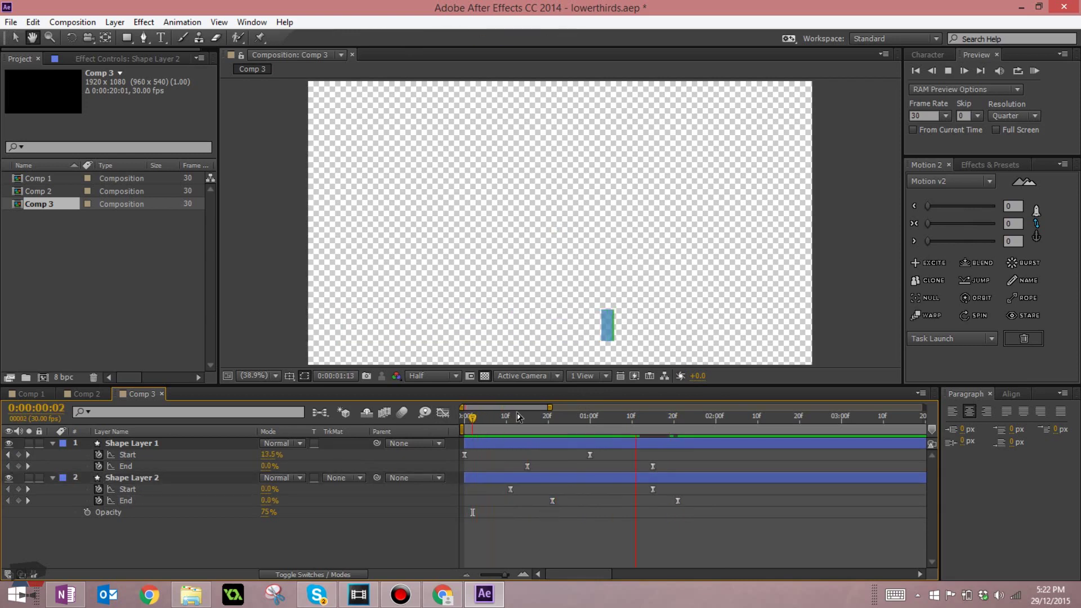
pyautogui.click(467, 419)
pyautogui.press('space')
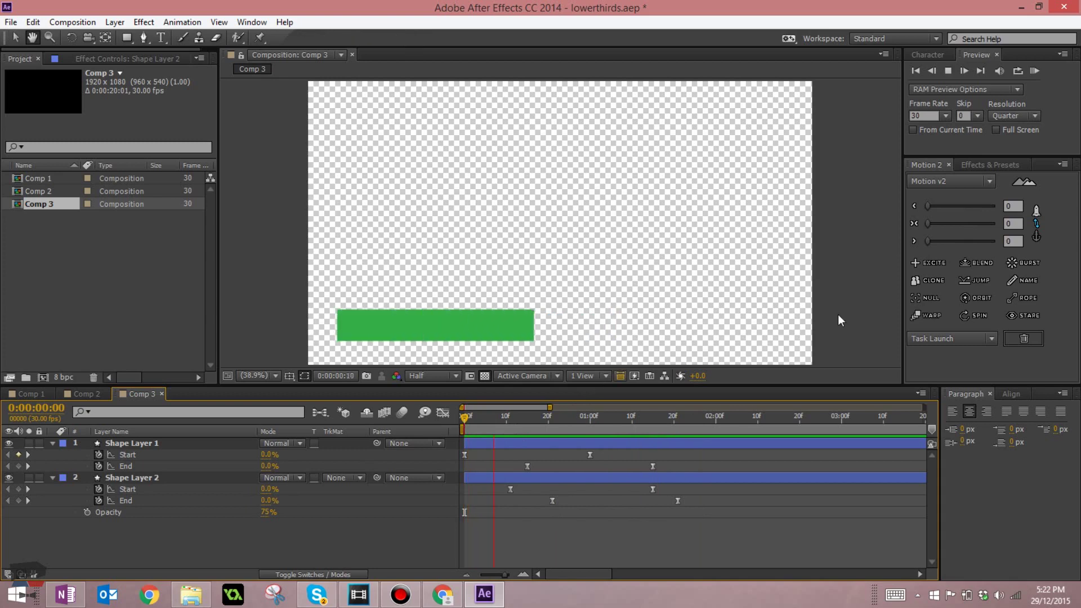
pyautogui.press('space')
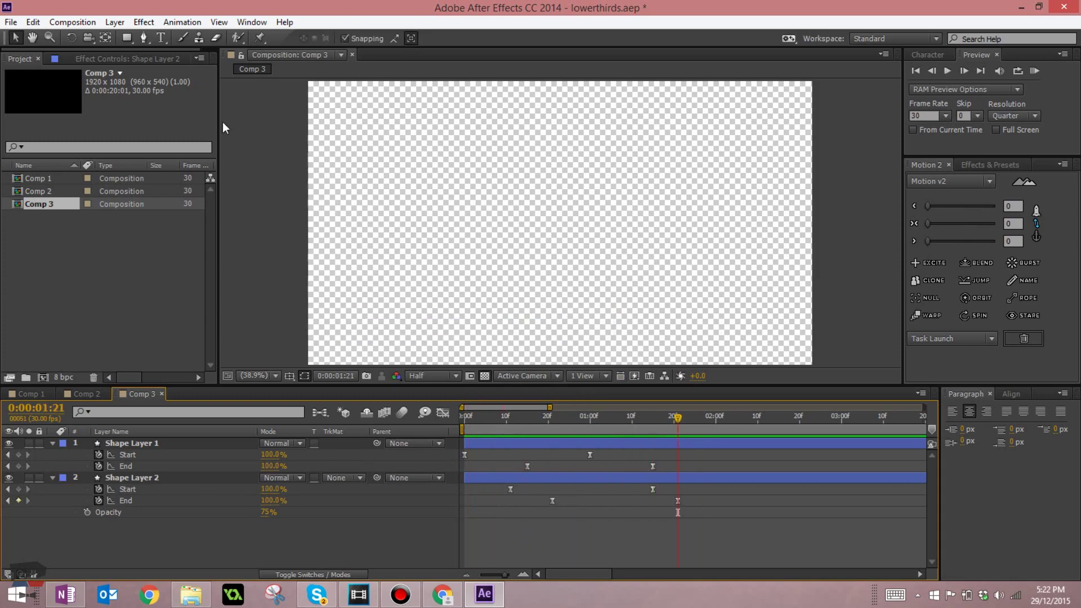
# Type the presenter's name as a new text layer in black Typograph Pro ExtraBold, 107 px.
pyautogui.click(164, 41)
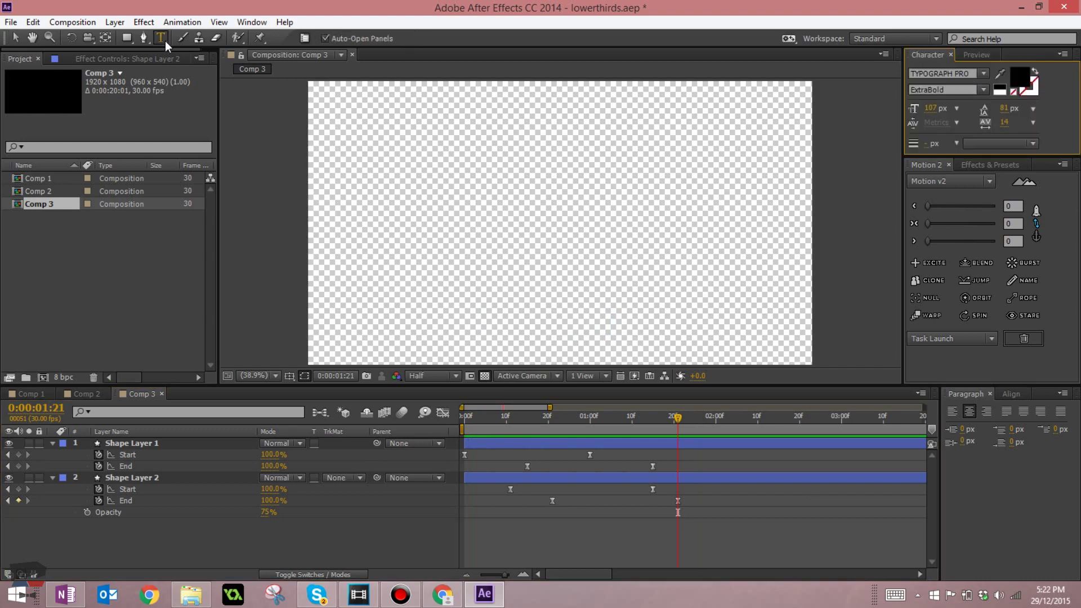
pyautogui.click(479, 236)
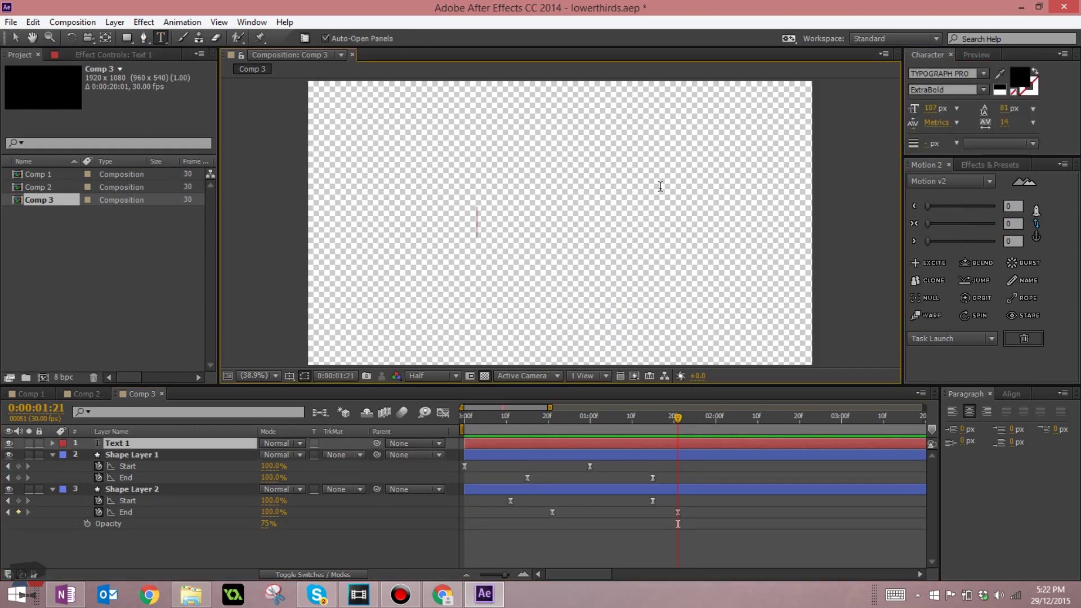
pyautogui.write('SCOTT PAUL')
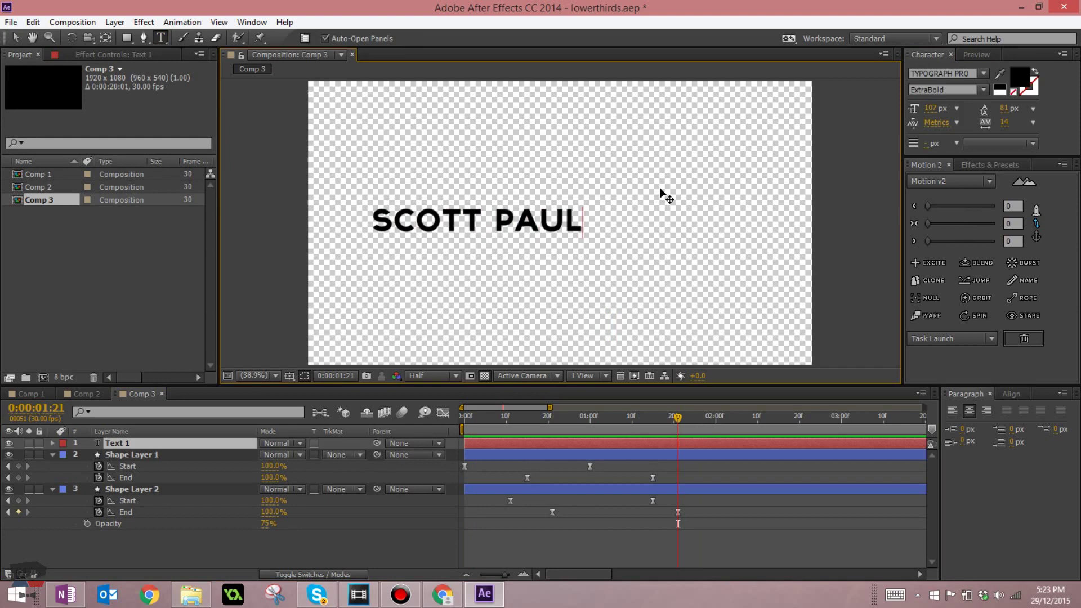
pyautogui.click(19, 39)
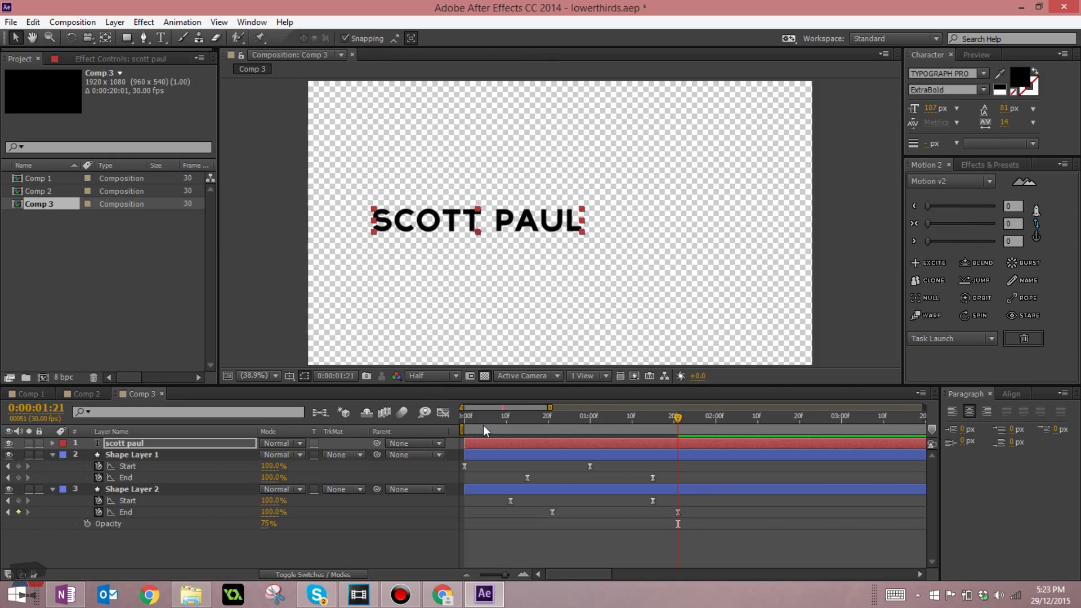
# At frame 9, move the SCOTT PAUL text onto the green bar and drag its layer below Shape Layer 2.
pyautogui.moveTo(484, 430); pyautogui.dragTo(502, 428)
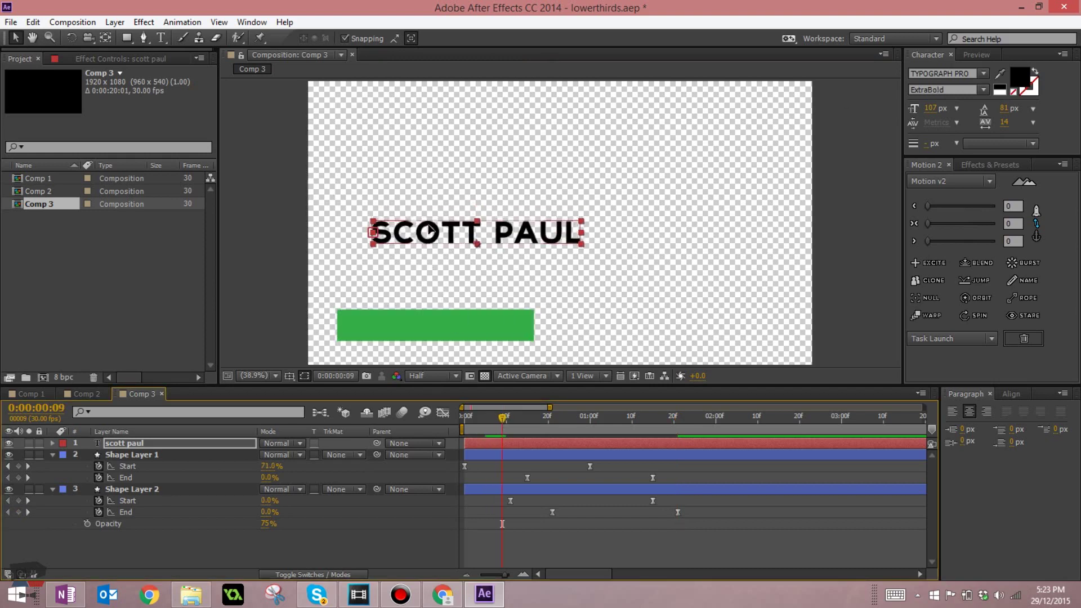
pyautogui.moveTo(428, 232); pyautogui.dragTo(390, 331)
pyautogui.click(502, 523)
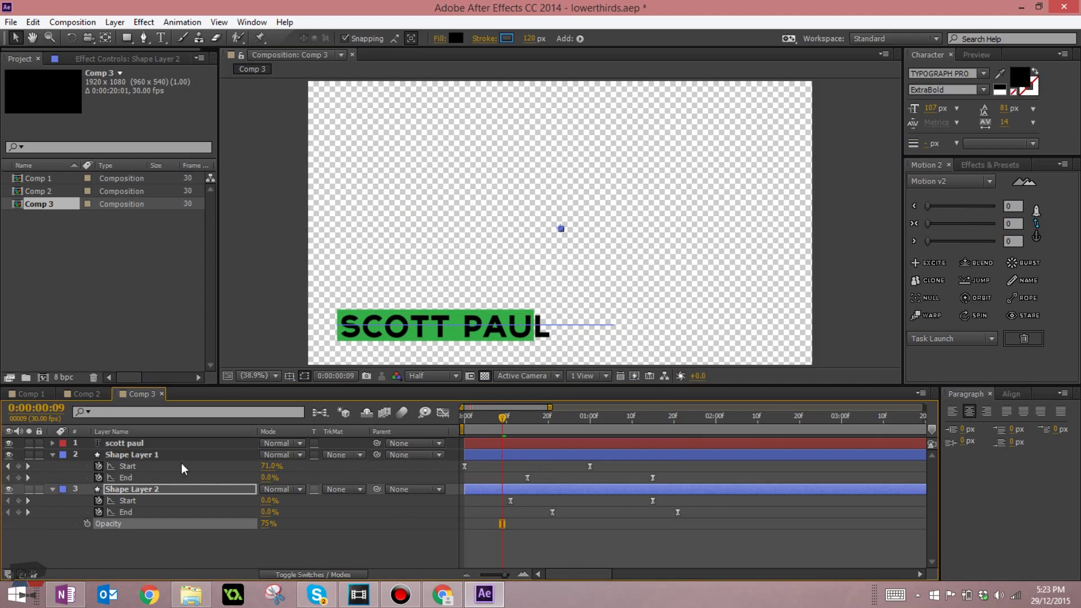
pyautogui.moveTo(134, 443); pyautogui.dragTo(144, 535)
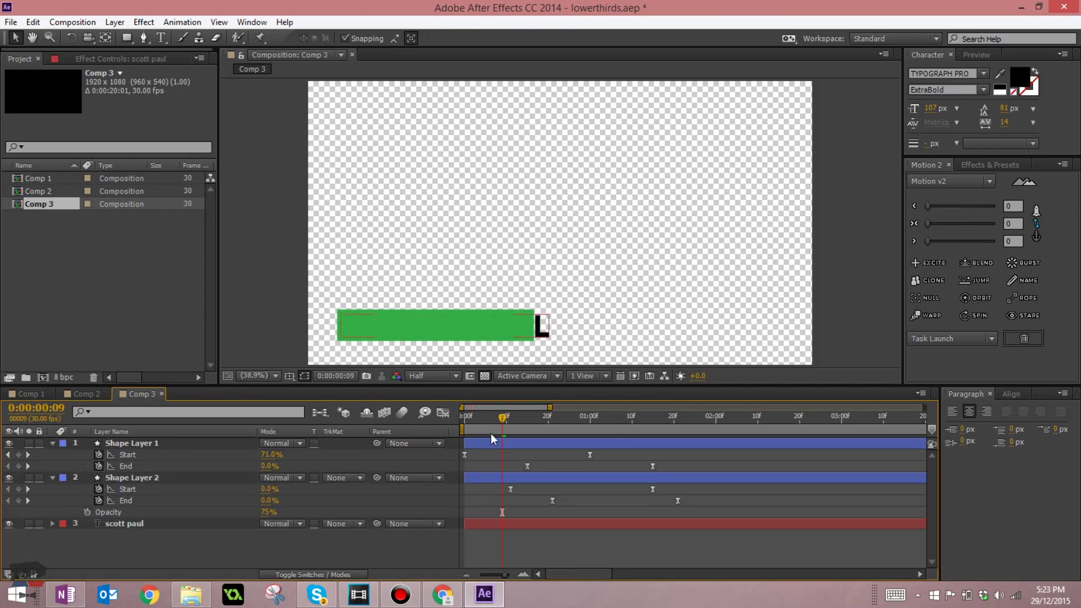
pyautogui.moveTo(491, 433); pyautogui.dragTo(553, 428)
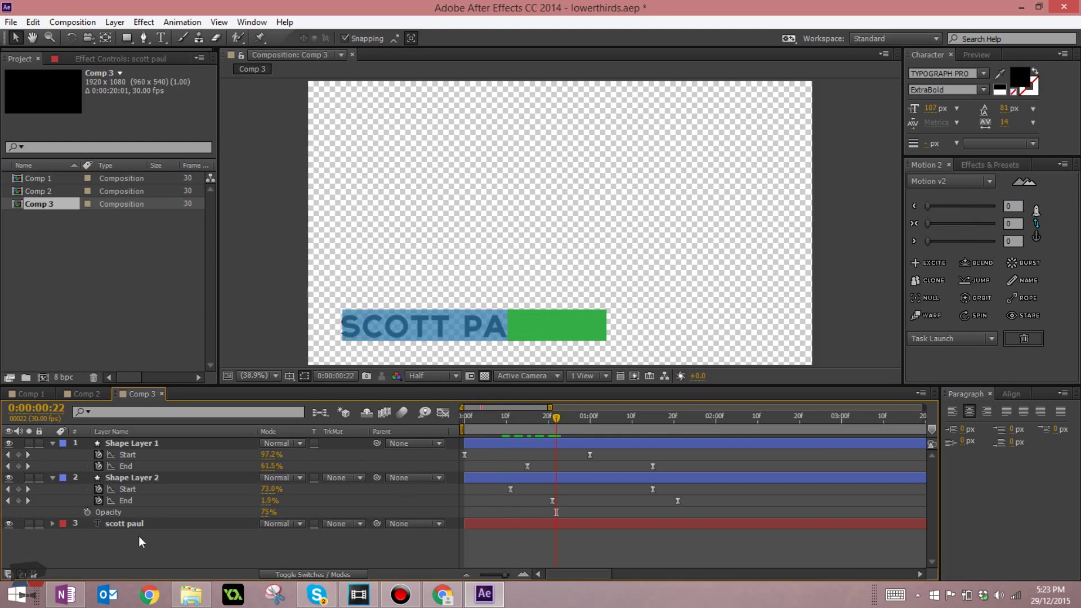
pyautogui.click(127, 526)
pyautogui.rightClick(128, 525)
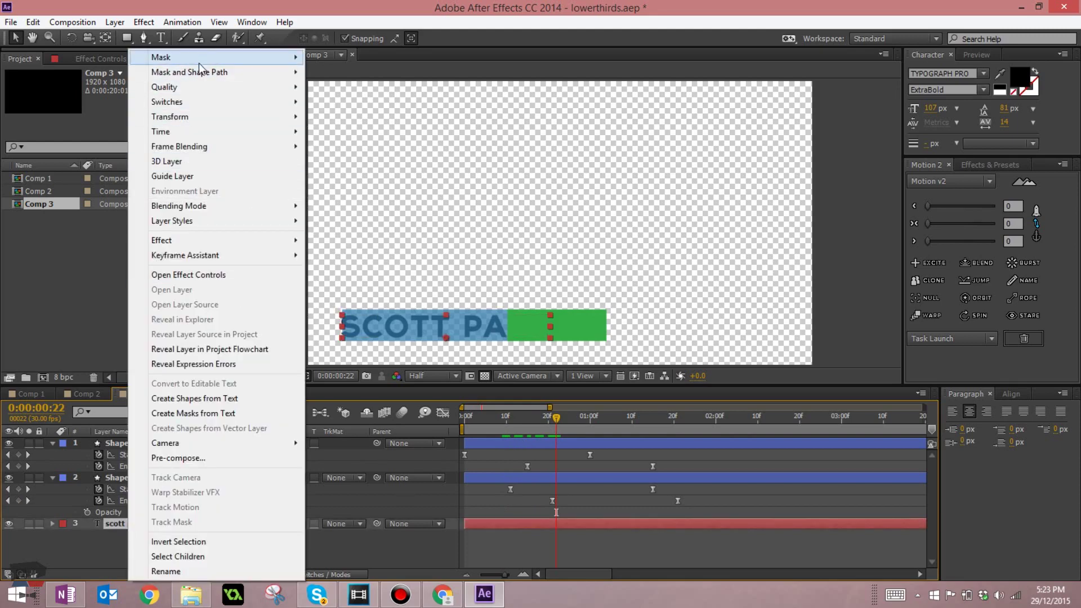
pyautogui.moveTo(200, 67)
pyautogui.click(313, 59)
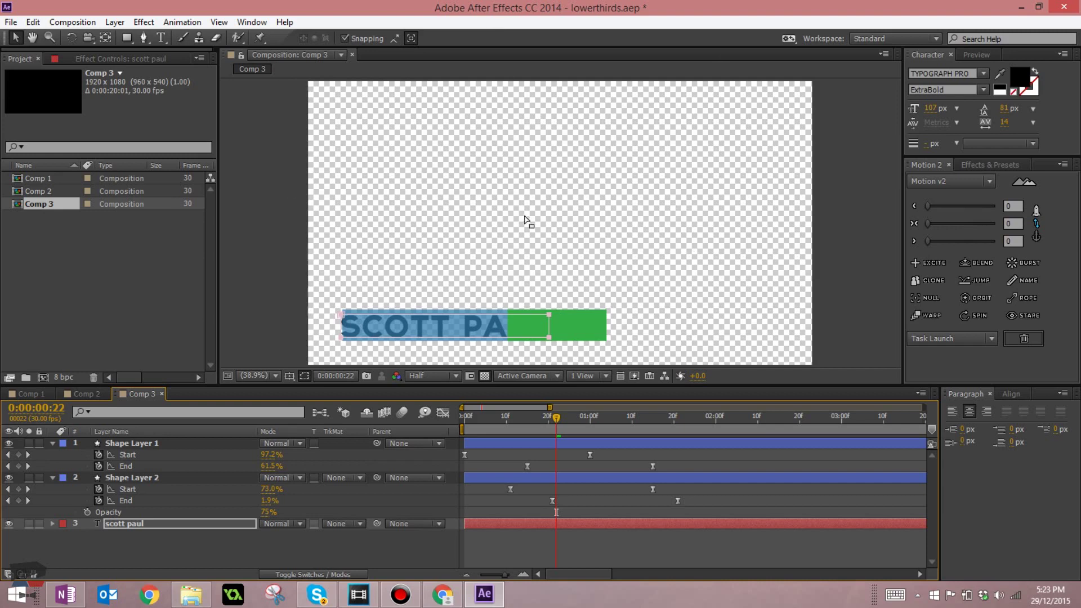
pyautogui.click(52, 523)
pyautogui.click(362, 535)
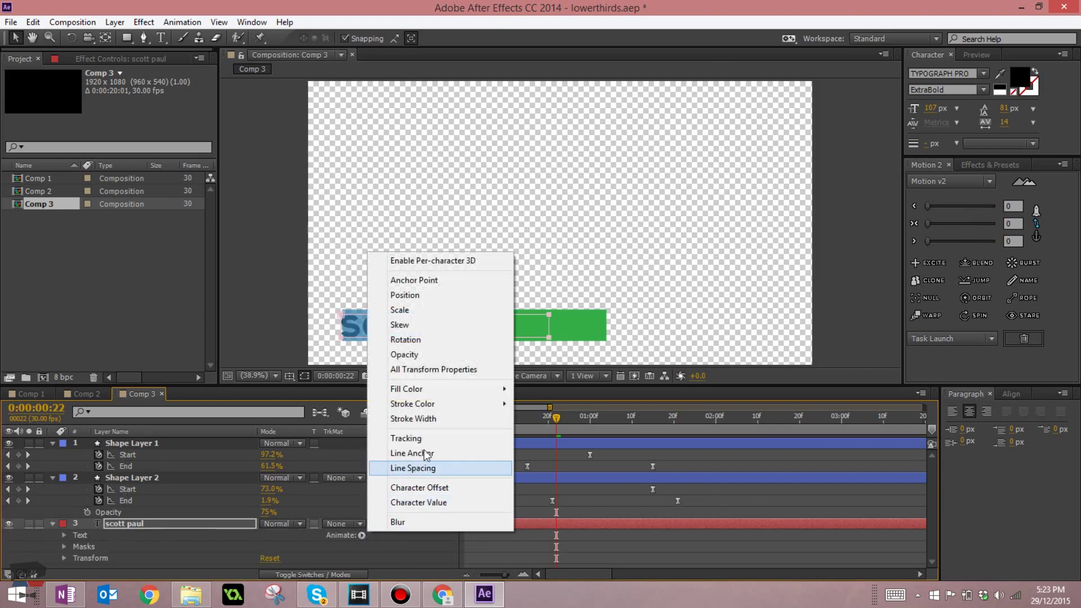
pyautogui.click(407, 295)
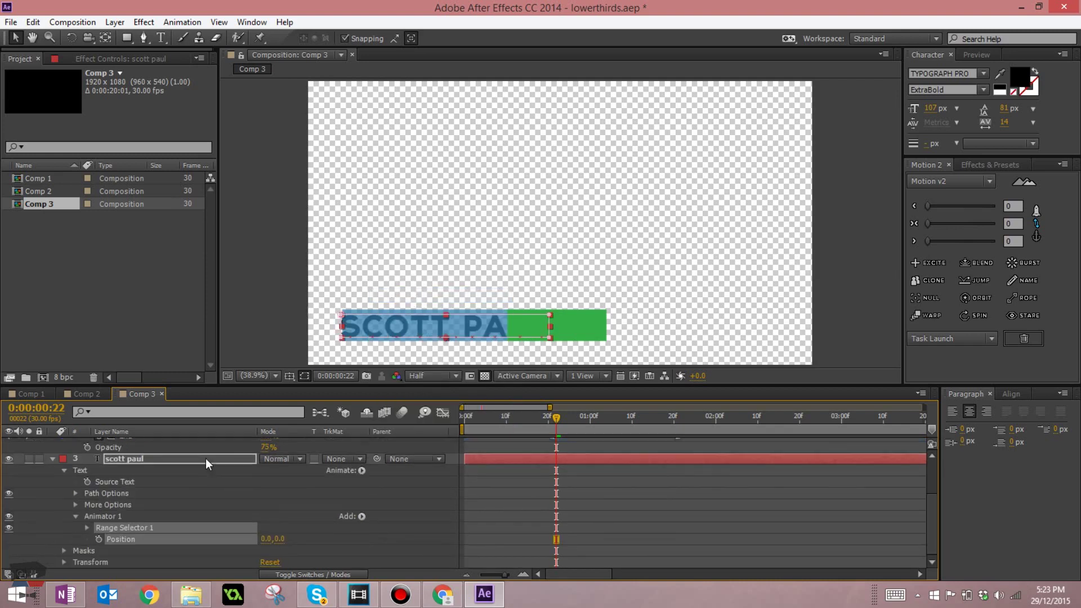
pyautogui.moveTo(270, 544); pyautogui.dragTo(198, 559)
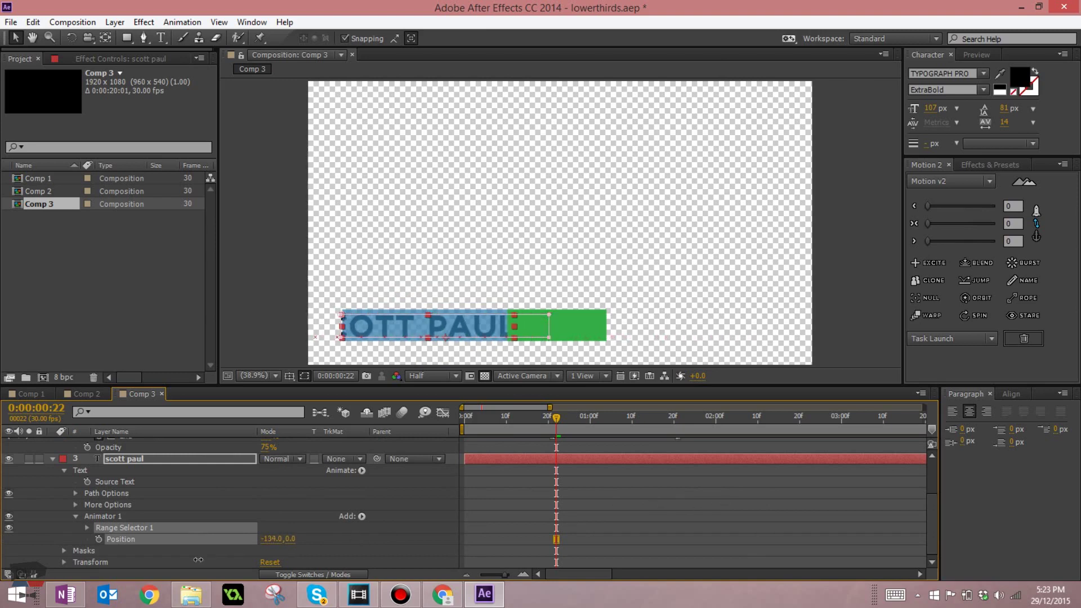
pyautogui.click(267, 539)
pyautogui.write('0')
pyautogui.press('Return')
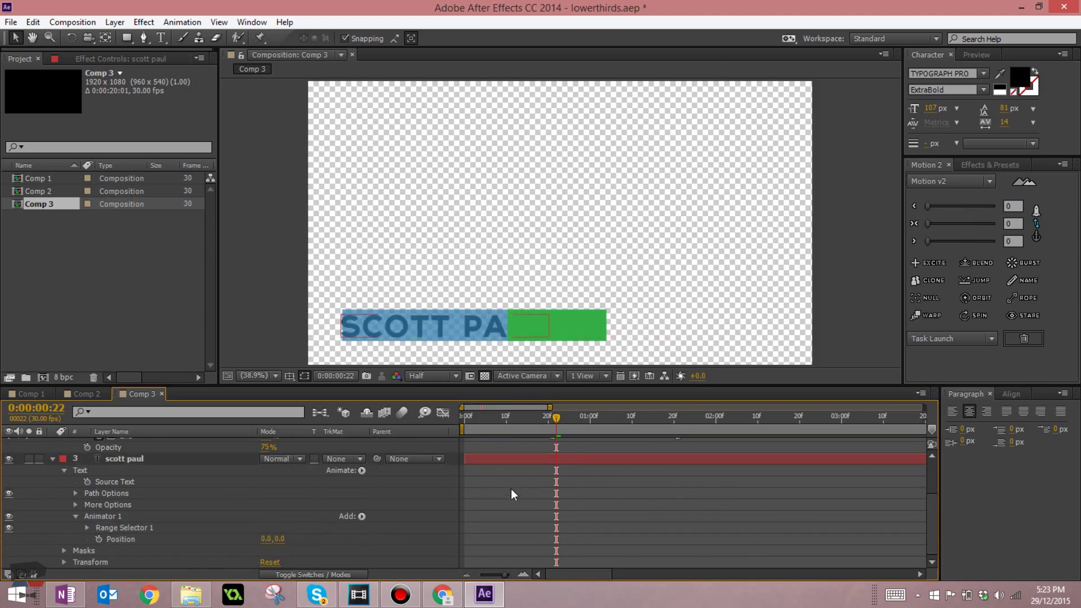
# Scrub the timeline around frames 18–21 to check the masked text reveal.
pyautogui.moveTo(532, 420)
pyautogui.mouseDown()
pyautogui.moveTo(566, 424)
pyautogui.moveTo(536, 426)
pyautogui.mouseUp()
pyautogui.scroll(3, 515, 475)
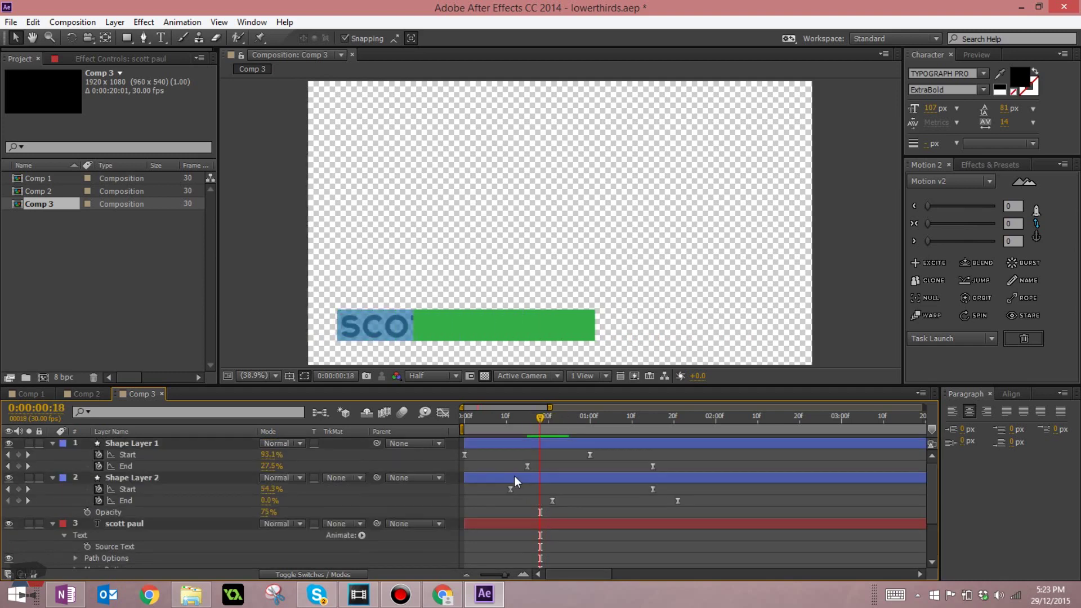
pyautogui.scroll(-3, 518, 471)
pyautogui.scroll(3, 522, 450)
pyautogui.moveTo(541, 418); pyautogui.dragTo(553, 417)
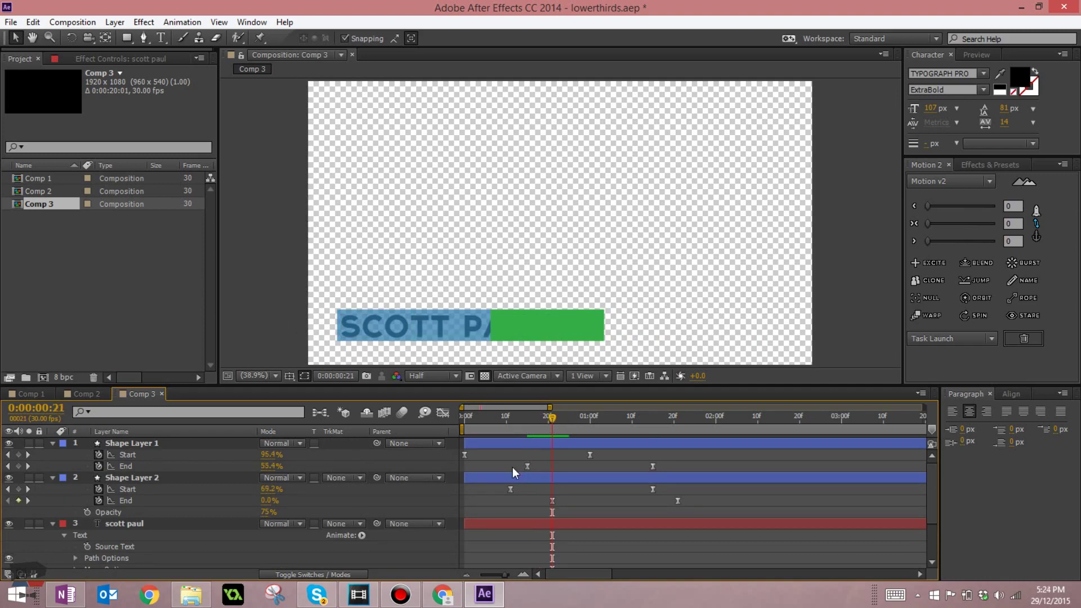
pyautogui.scroll(-6, 501, 476)
pyautogui.scroll(3, 523, 496)
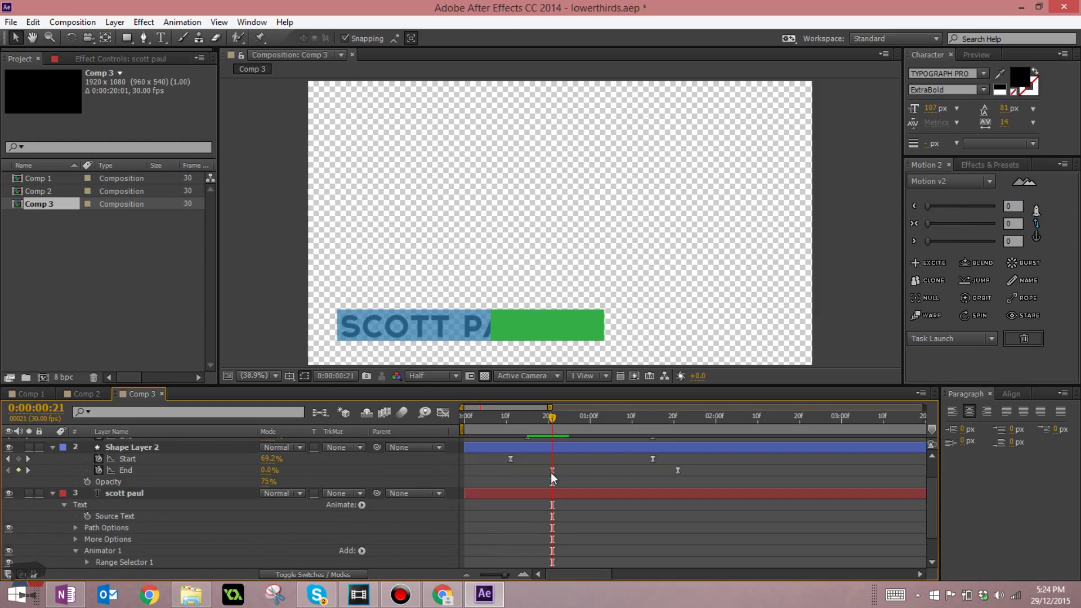
# At frame 21, keyframe the animator Position offset far left to -815, 0, out of view.
pyautogui.click(551, 472)
pyautogui.scroll(3, 253, 473)
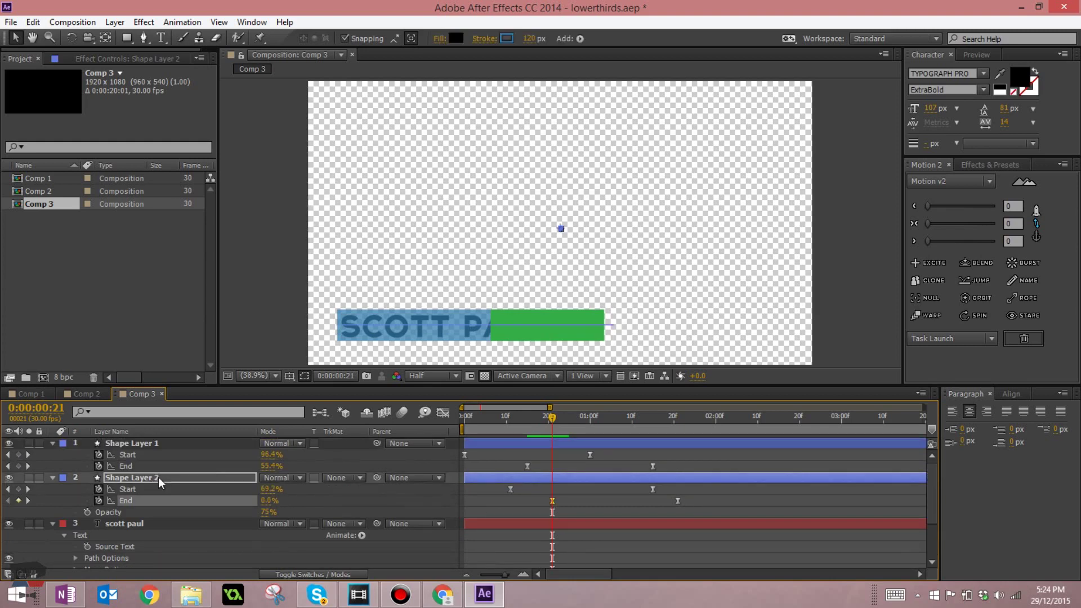
pyautogui.scroll(-6, 535, 489)
pyautogui.click(98, 539)
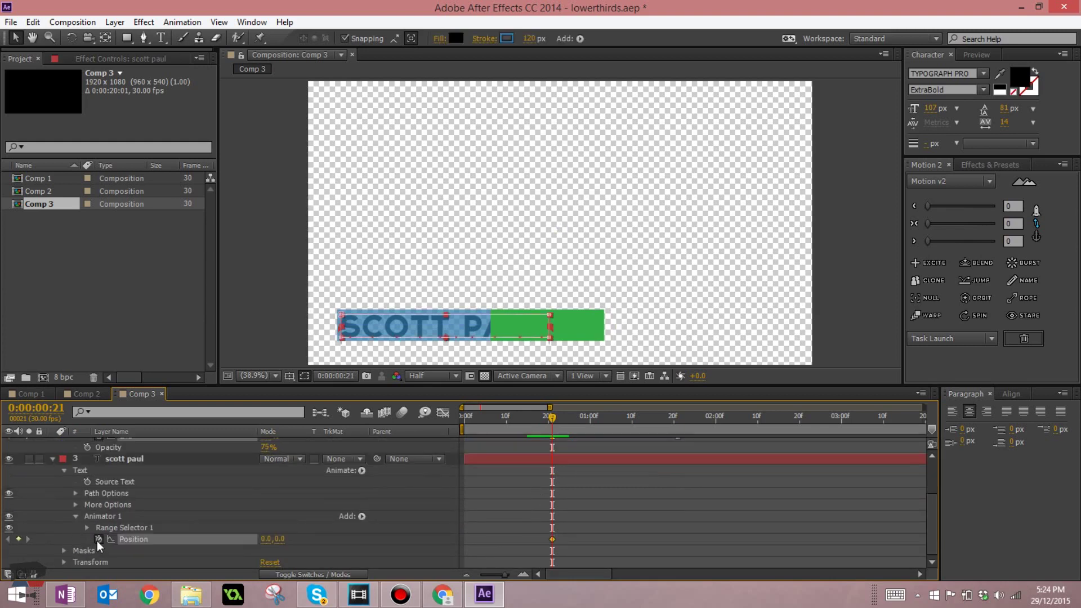
pyautogui.moveTo(262, 544); pyautogui.dragTo(37, 560)
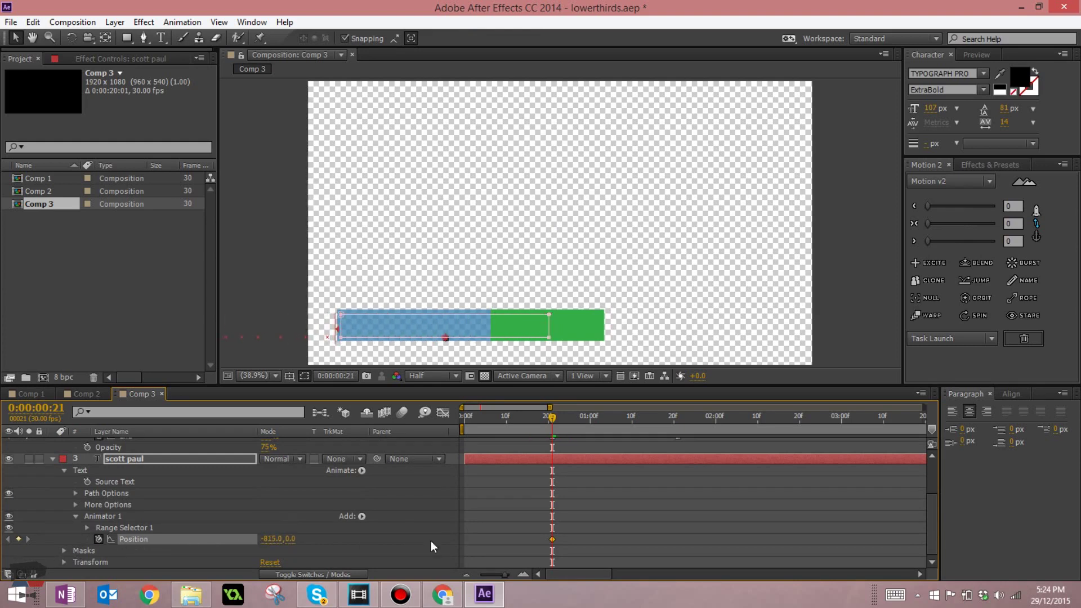
pyautogui.click(579, 516)
# At 1:21, key the animator Position to 0, 0 and select both Position keyframes.
pyautogui.click(552, 539)
pyautogui.scroll(3, 607, 529)
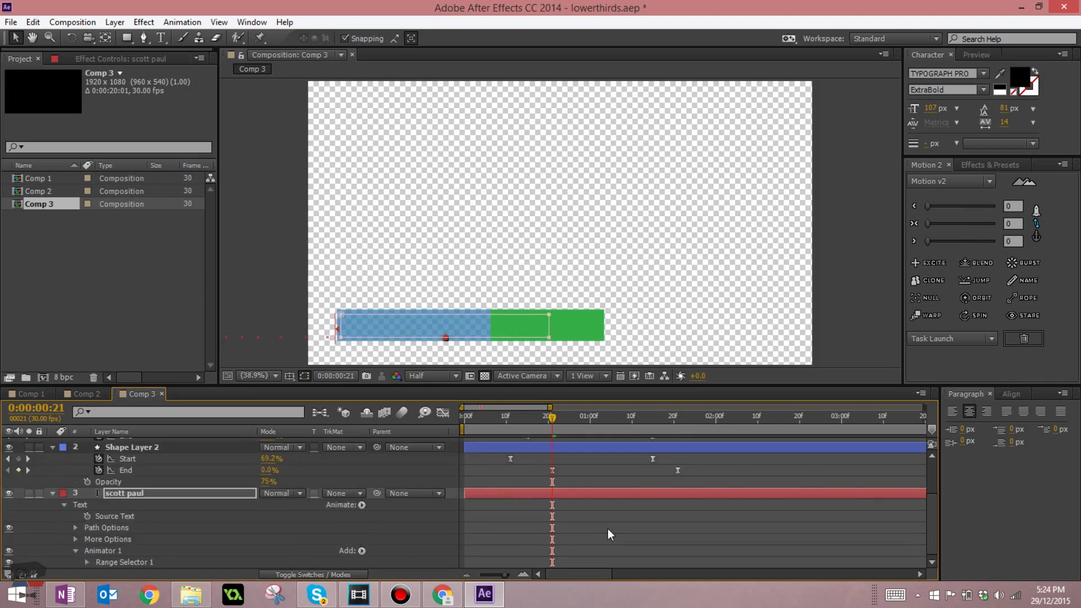
pyautogui.click(680, 421)
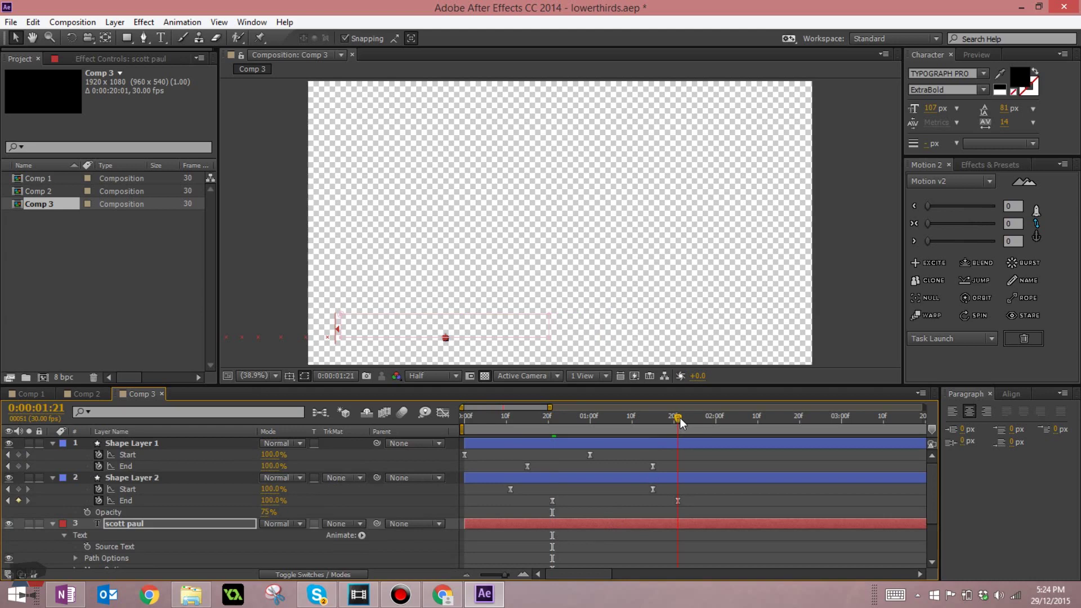
pyautogui.scroll(-3, 626, 499)
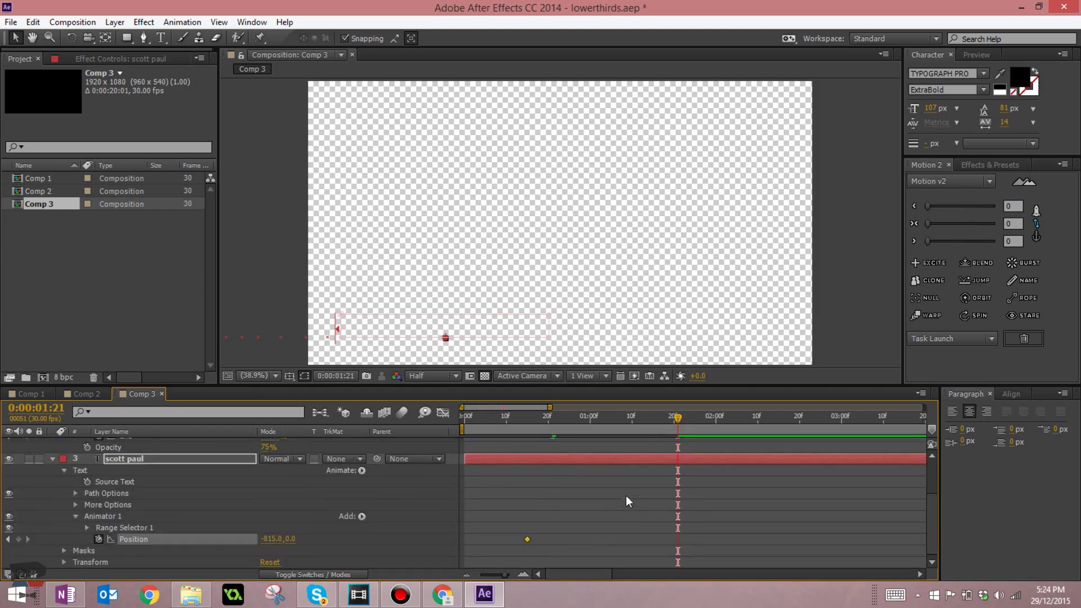
pyautogui.click(271, 539)
pyautogui.write('0')
pyautogui.press('Return')
pyautogui.click(353, 511)
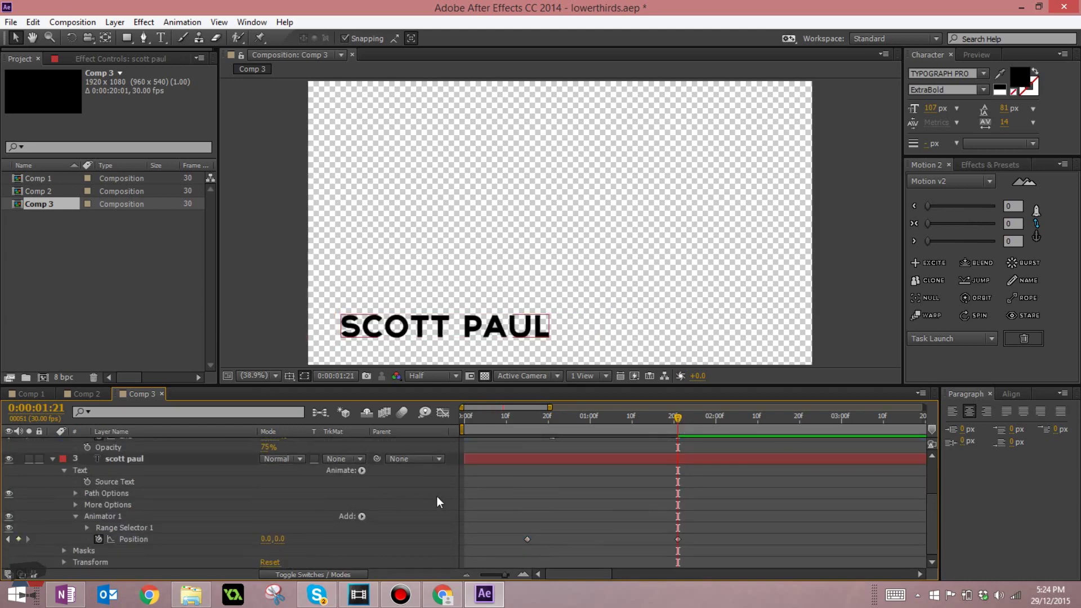
pyautogui.moveTo(499, 513); pyautogui.dragTo(723, 569)
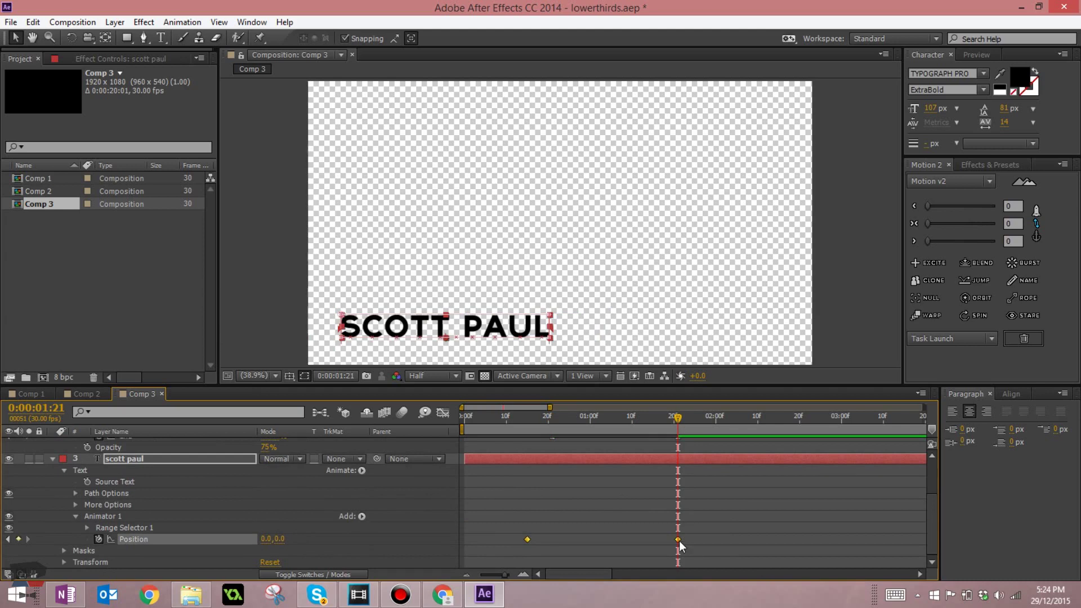
# Easy Ease both Position keyframes and drag the influence handle so the slide starts fast and settles slowly.
pyautogui.rightClick(679, 541)
pyautogui.moveTo(684, 532)
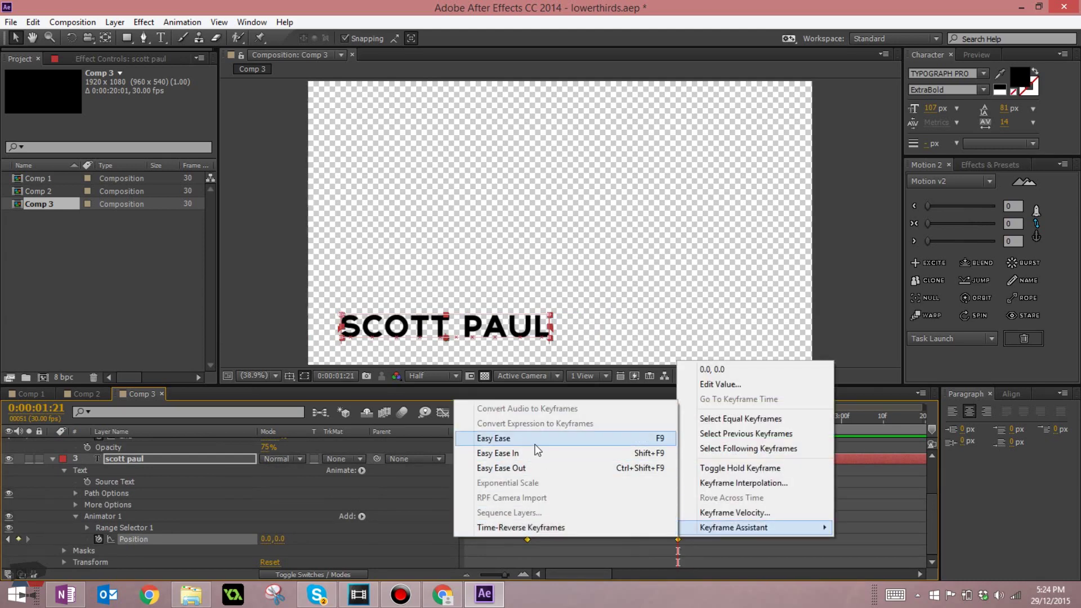
pyautogui.click(489, 438)
pyautogui.click(443, 412)
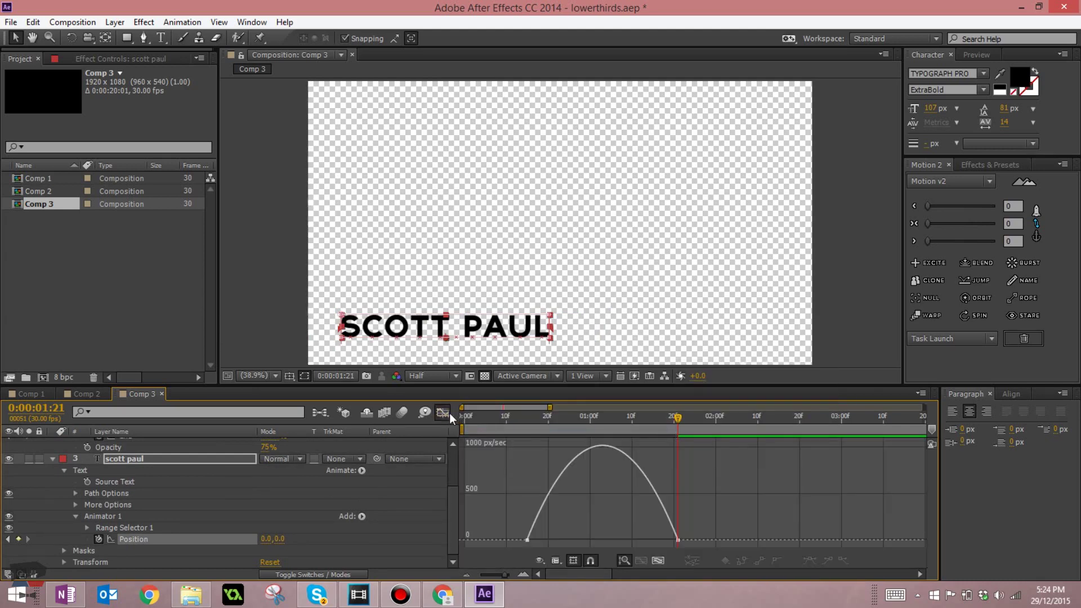
pyautogui.click(674, 538)
pyautogui.moveTo(655, 542); pyautogui.dragTo(538, 543)
pyautogui.click(483, 491)
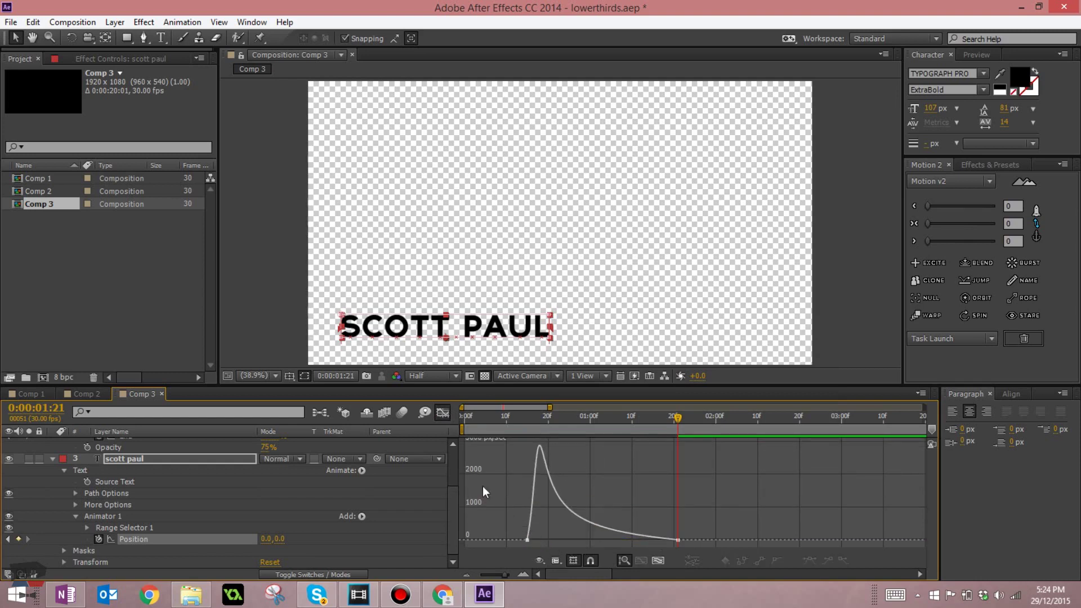
pyautogui.click(443, 413)
# Zoom the timeline out to the whole comp and preview the SCOTT PAUL slide-in animation.
pyautogui.click(467, 575)
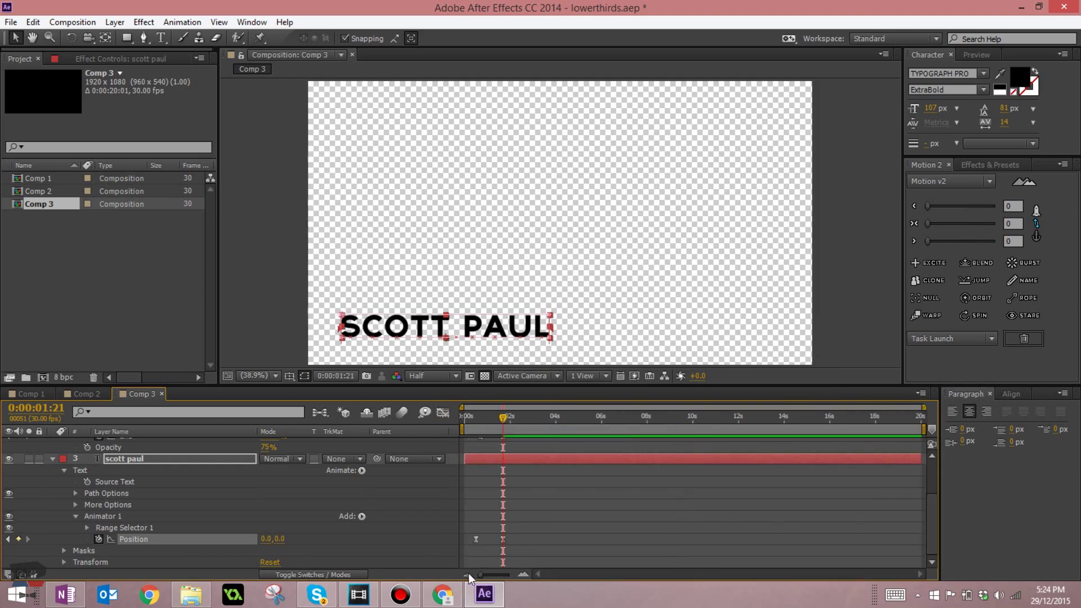
pyautogui.click(473, 422)
pyautogui.click(462, 419)
pyautogui.press('space')
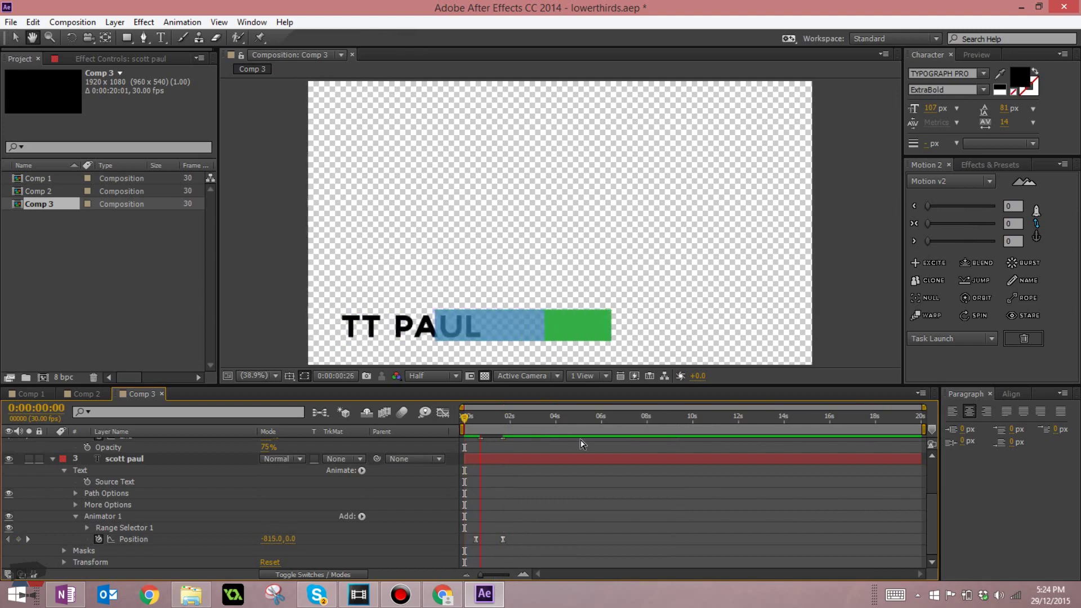
pyautogui.click(461, 417)
pyautogui.press('space')
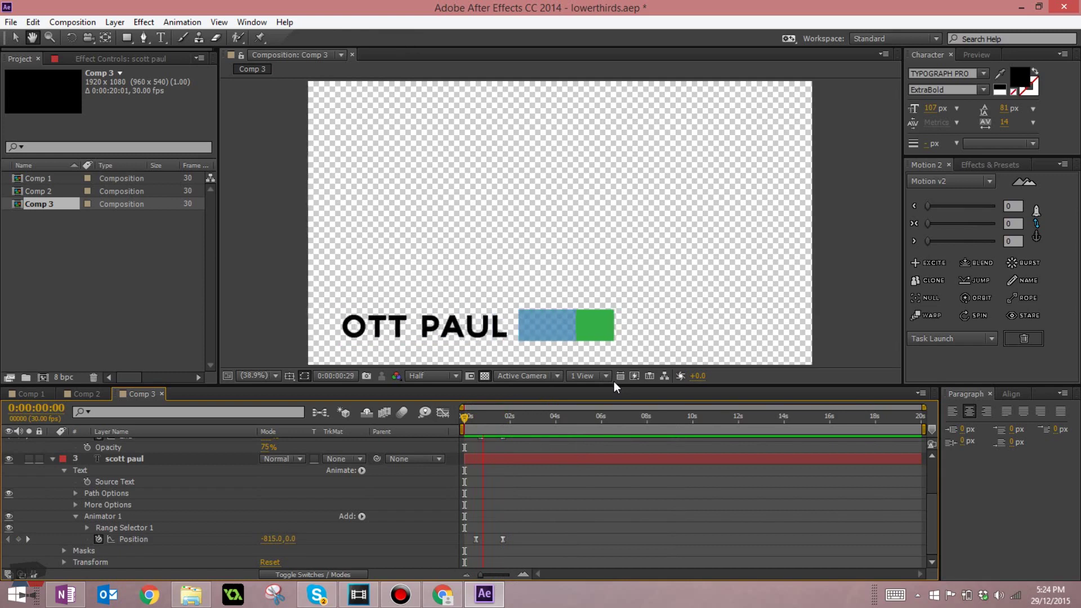
pyautogui.press('space')
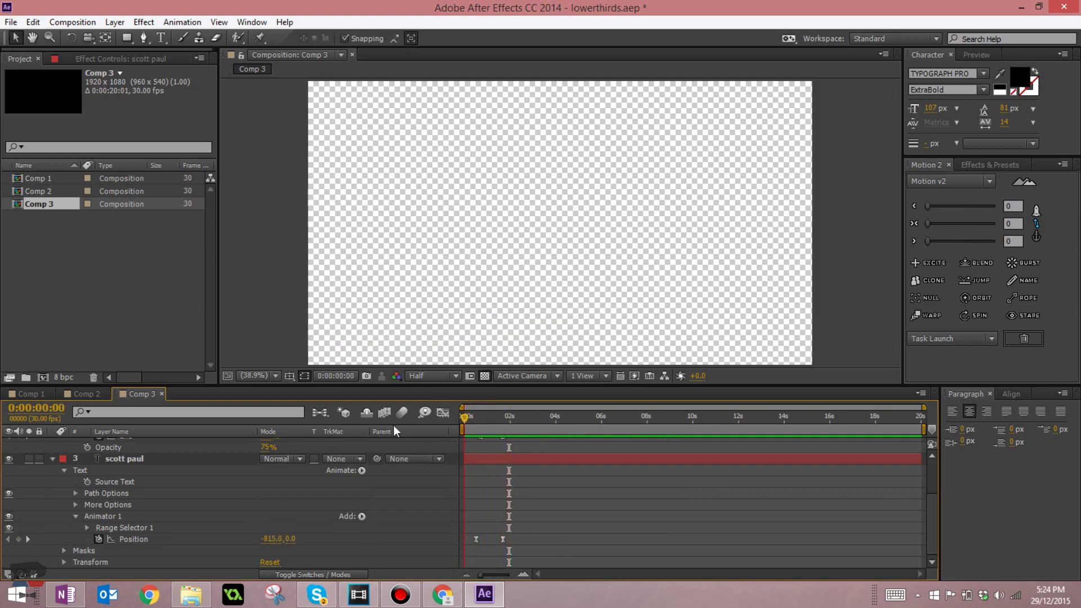
pyautogui.press('space')
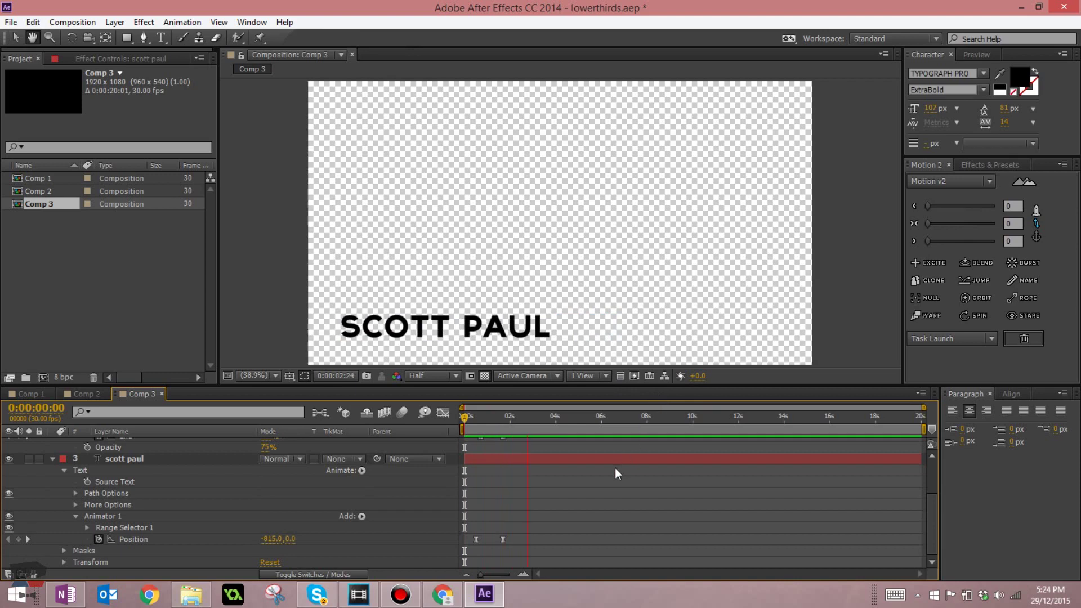
pyautogui.press('space')
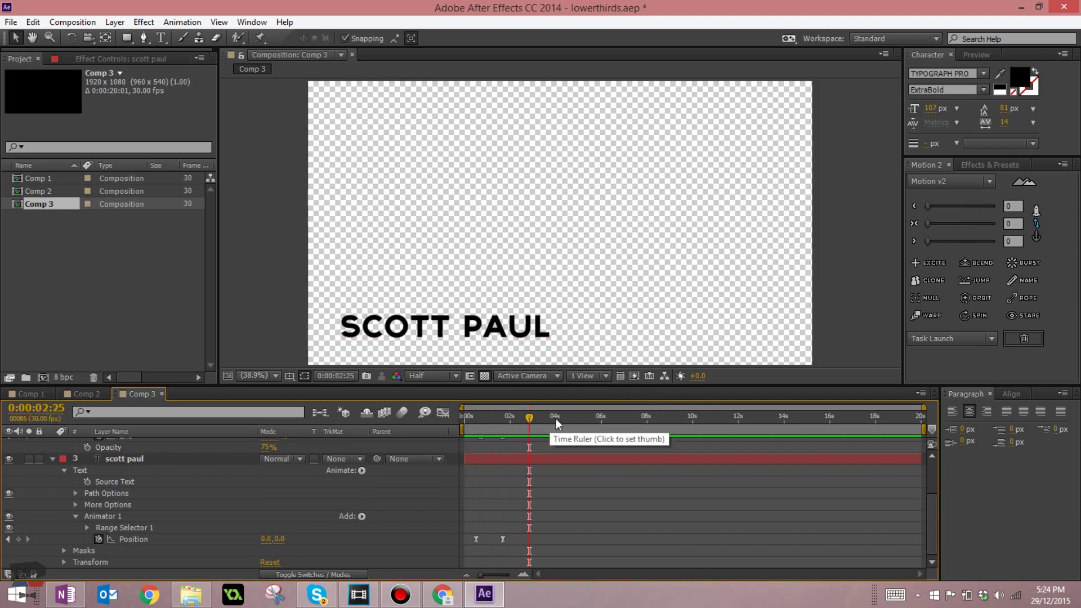
# Add a Position keyframe at 4:01 to hold the text in place.
pyautogui.click(555, 418)
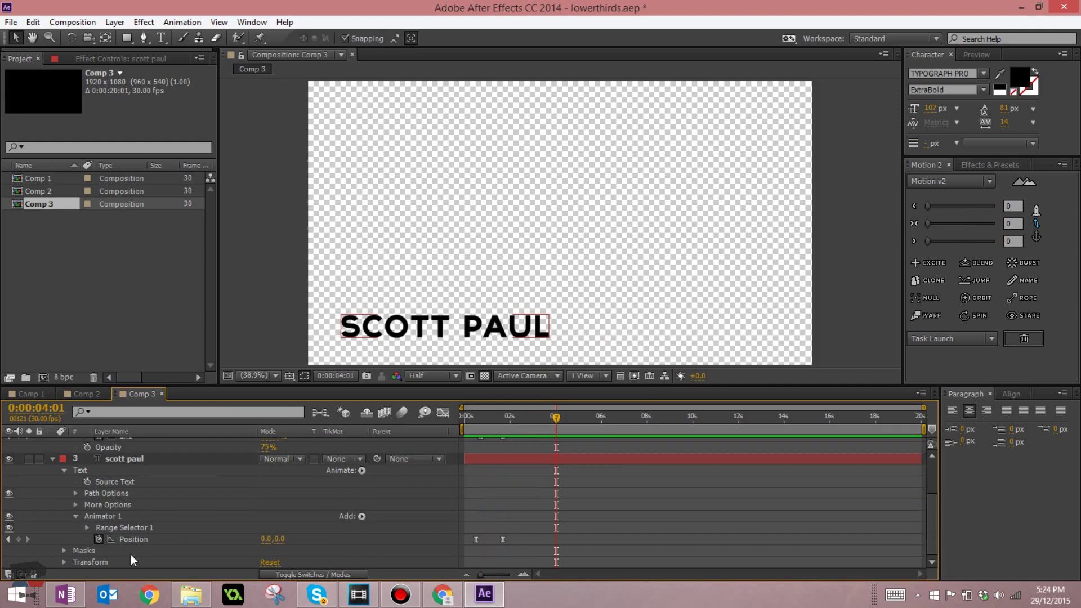
pyautogui.click(19, 539)
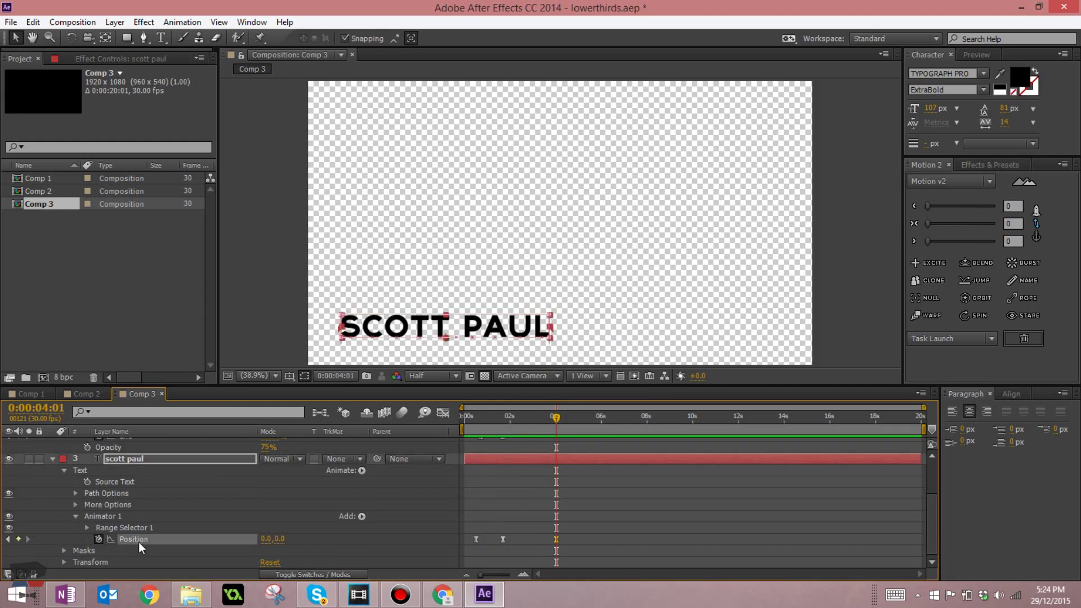
pyautogui.scroll(2, 567, 479)
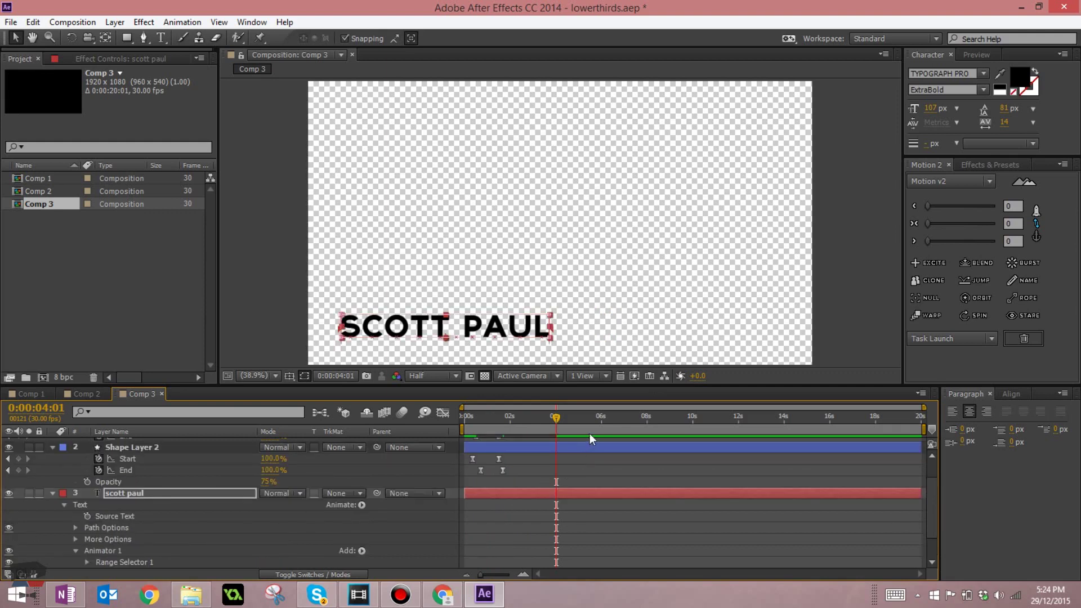
# At 4:27, raise the text's Position Y to -93 and check the exit keyframes' speed graph.
pyautogui.moveTo(583, 416); pyautogui.dragTo(577, 416)
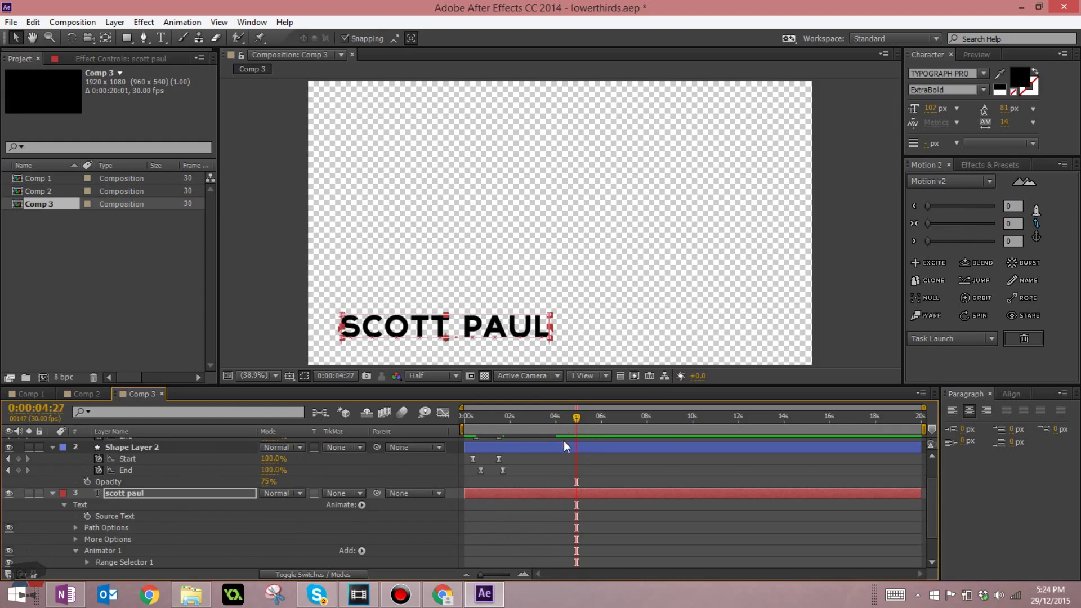
pyautogui.scroll(-2, 563, 441)
pyautogui.moveTo(278, 539); pyautogui.dragTo(224, 532)
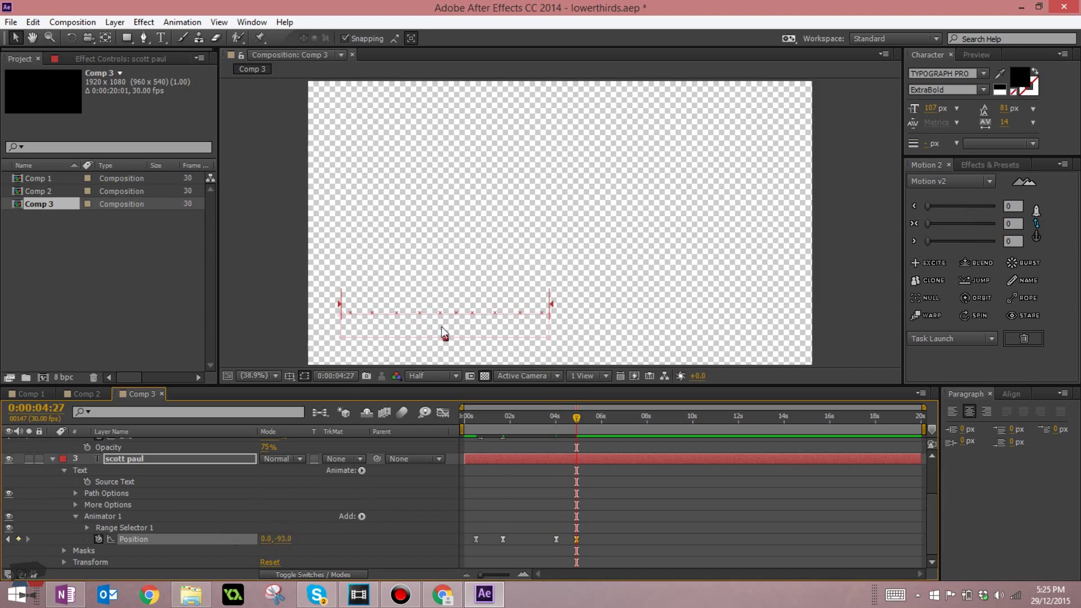
pyautogui.click(629, 510)
pyautogui.moveTo(582, 514); pyautogui.dragTo(535, 561)
pyautogui.click(444, 414)
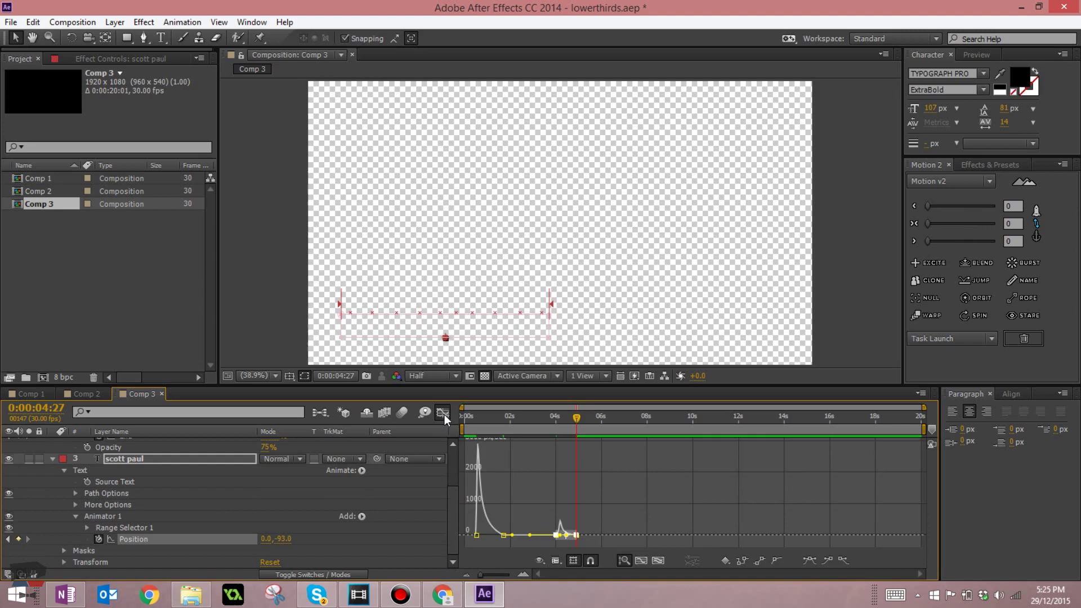
pyautogui.click(444, 415)
pyautogui.click(627, 515)
pyautogui.moveTo(538, 431); pyautogui.dragTo(425, 455)
pyautogui.press('KP_0')
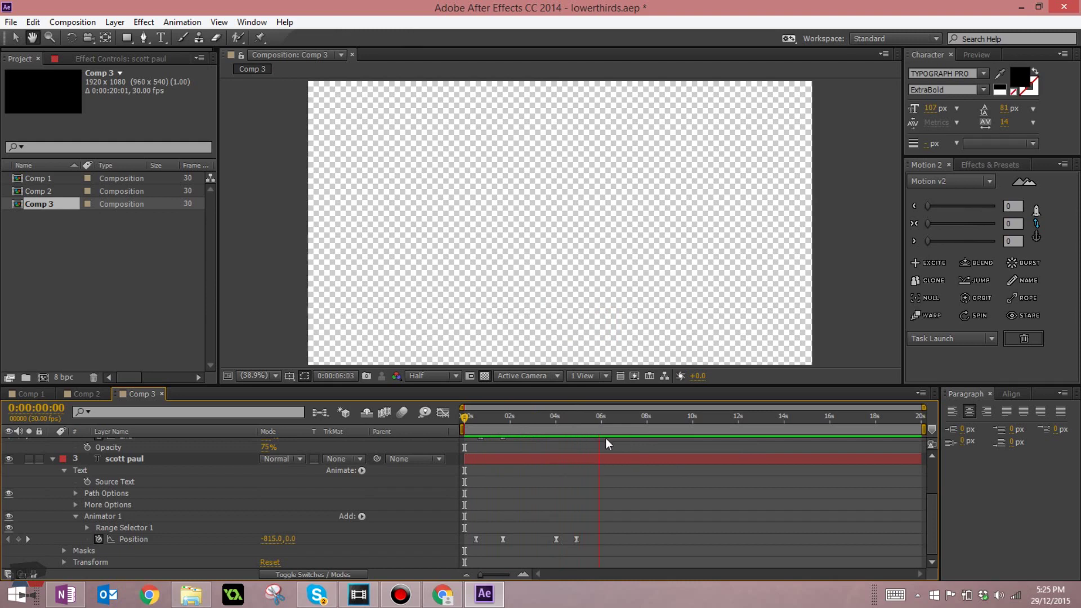
pyautogui.press('space')
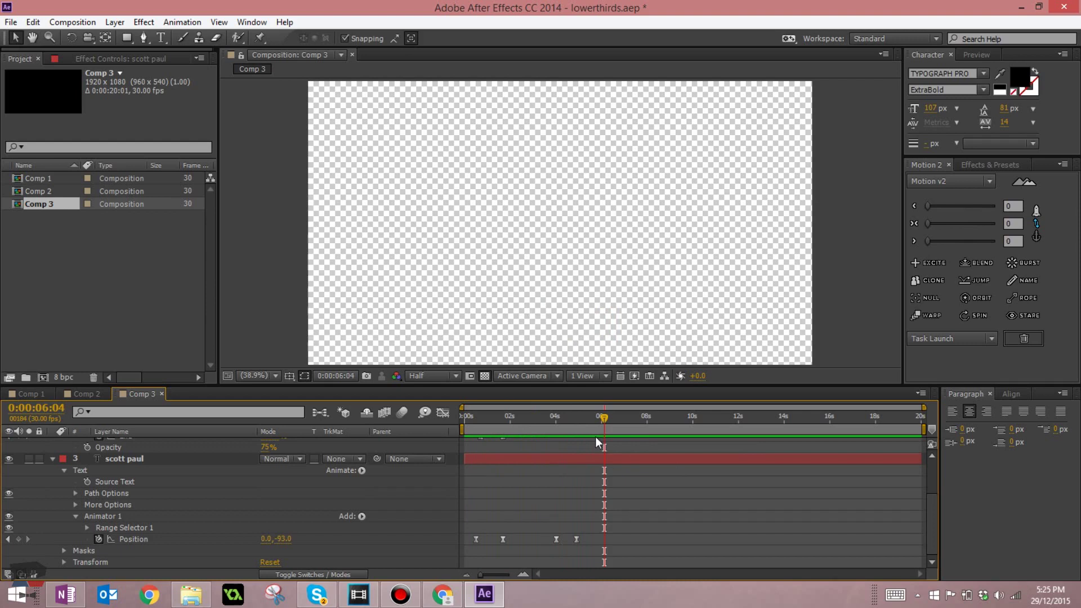
pyautogui.moveTo(571, 425); pyautogui.dragTo(462, 414)
pyautogui.press('space')
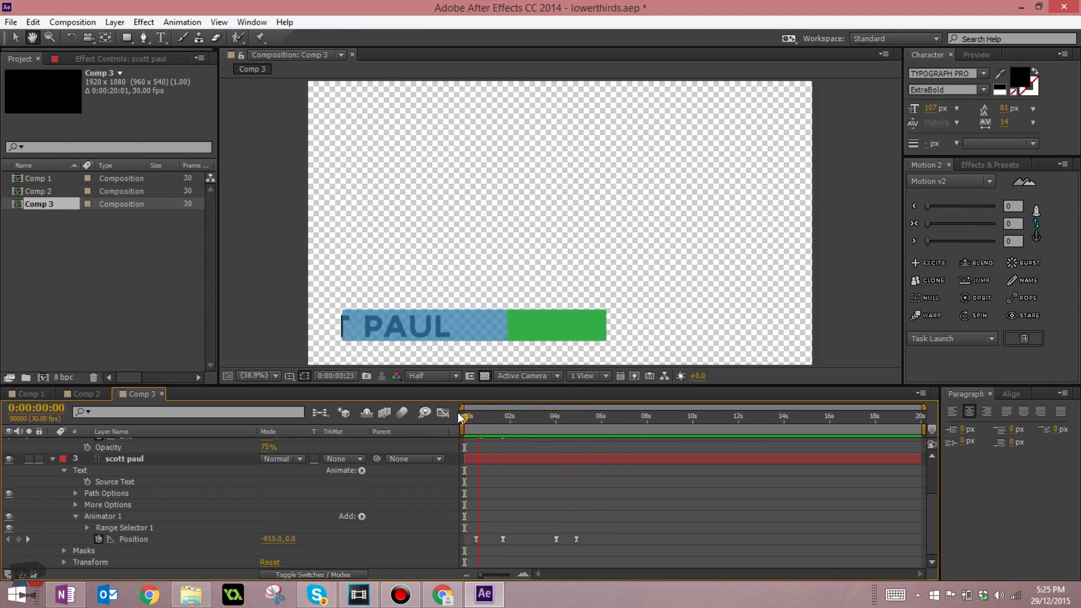
pyautogui.press('space')
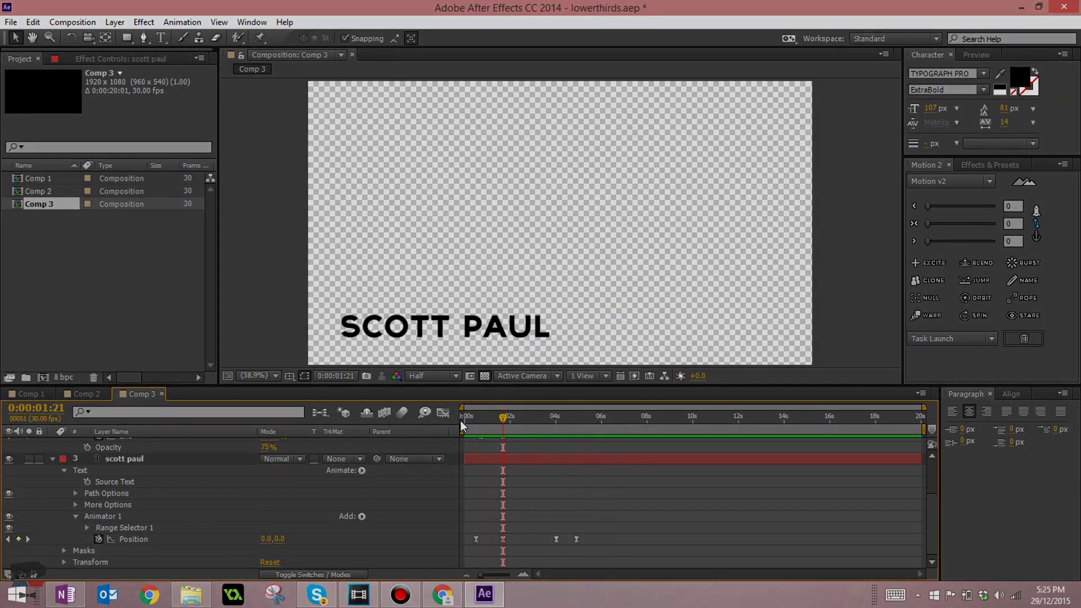
pyautogui.rightClick(519, 497)
pyautogui.click(519, 496)
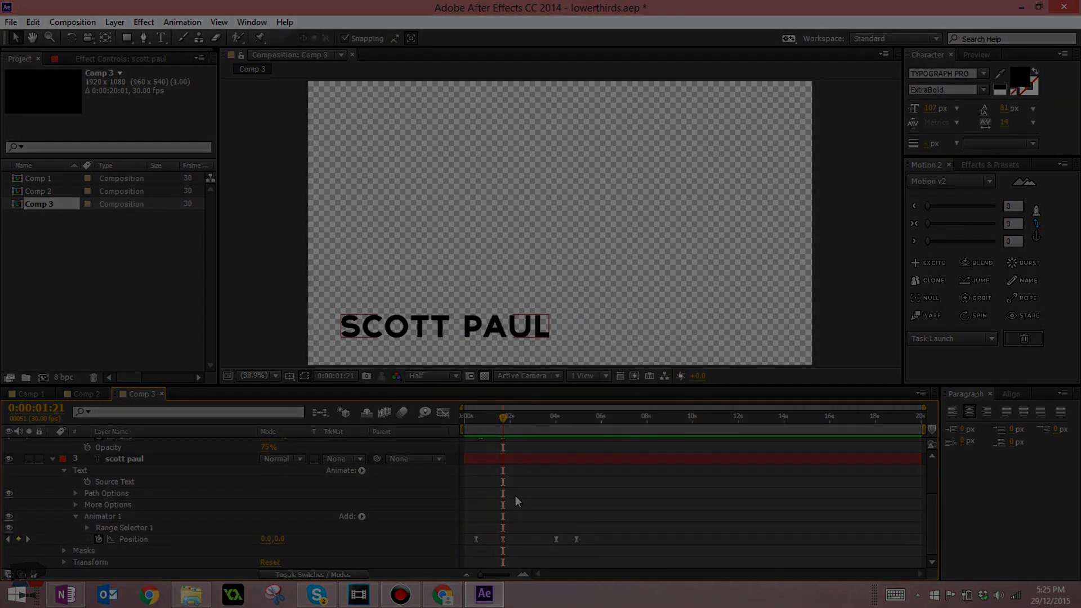